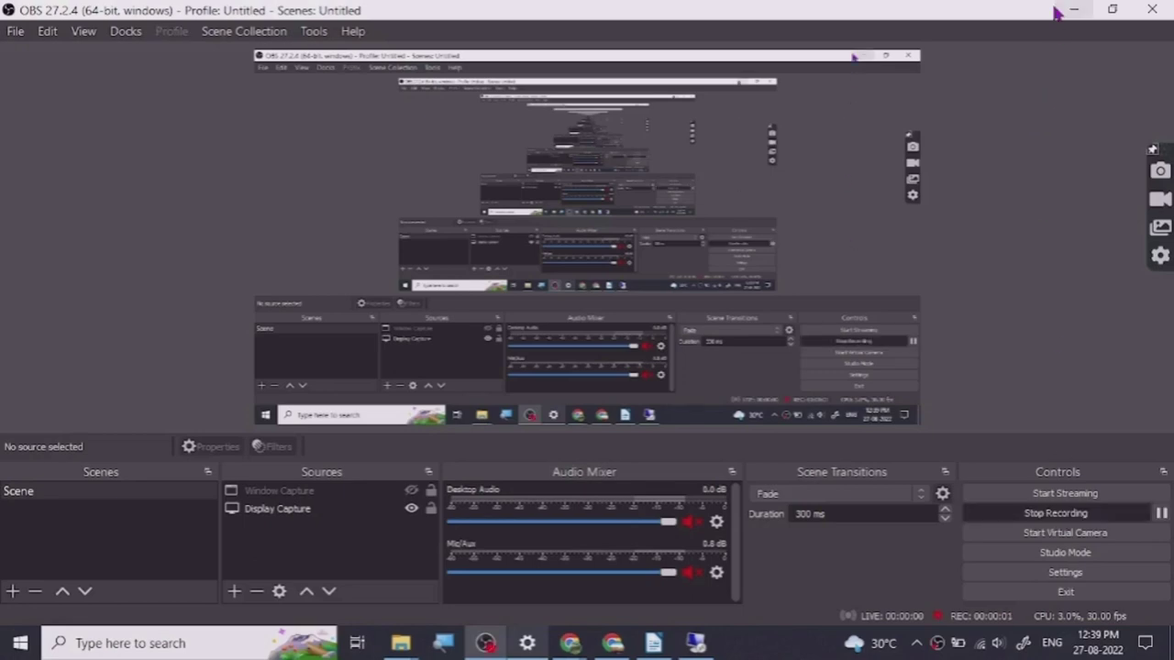
Minimize OBS to reveal the Jotform YouTube video and scroll through its expanded description
{"action": "left_click", "coordinate": [1073, 10]}
{"action": "scroll", "coordinate": [321, 408], "scroll_direction": "up", "scroll_amount": 3}
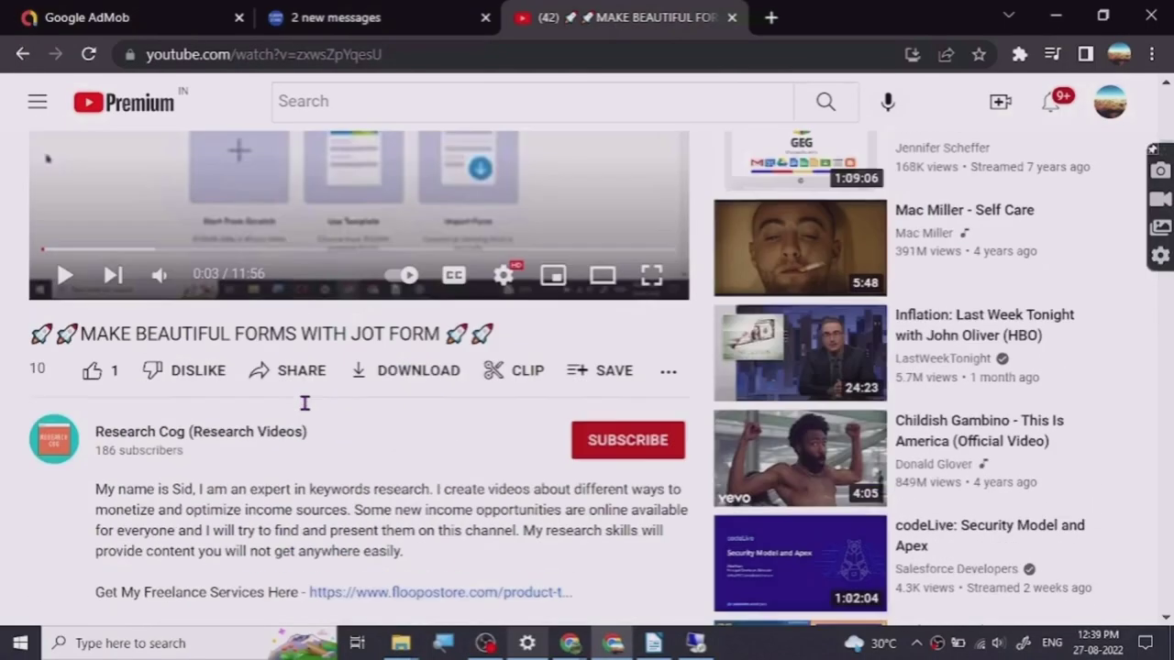
{"action": "scroll", "coordinate": [302, 401], "scroll_direction": "down", "scroll_amount": 3}
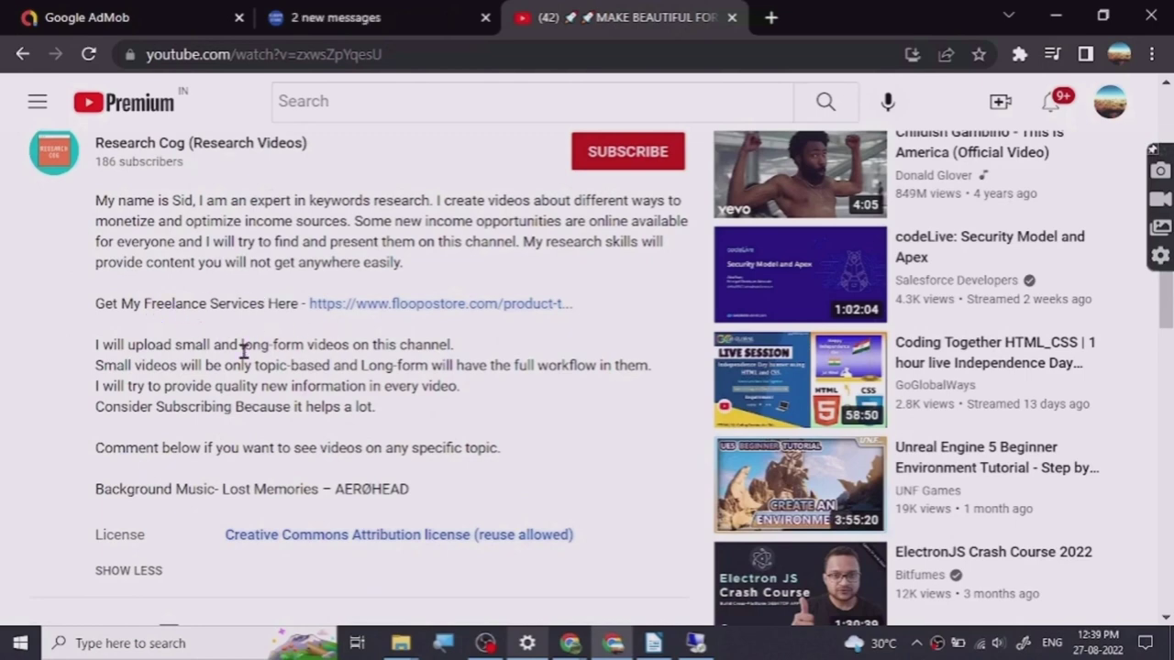
{"action": "scroll", "coordinate": [241, 356], "scroll_direction": "up", "scroll_amount": 2}
{"action": "scroll", "coordinate": [212, 410], "scroll_direction": "down", "scroll_amount": 2}
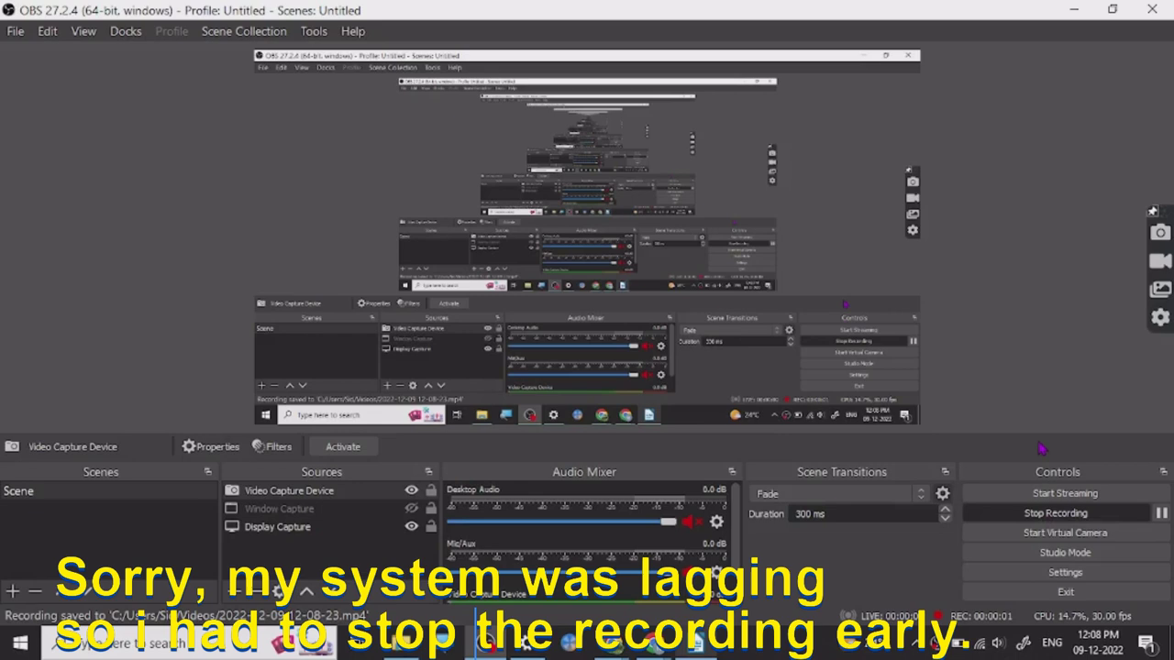
Minimize OBS Studio to bring up the LetsEnhance.io boost page in the browser
{"action": "left_click", "coordinate": [1074, 9]}
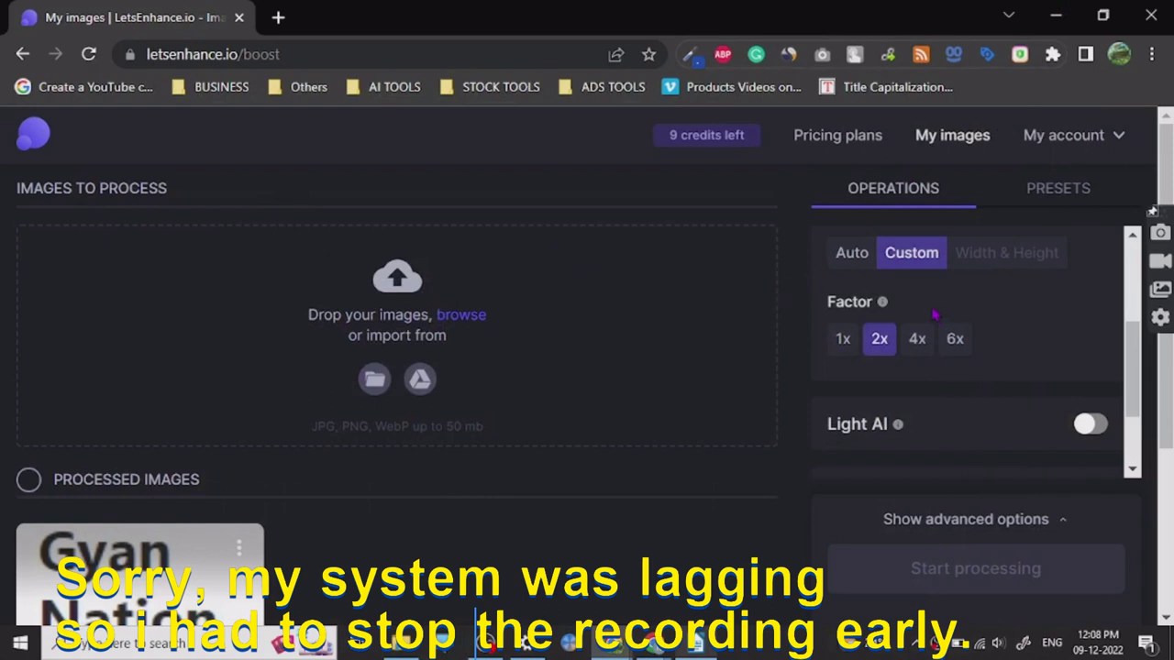
Try the Photo, Digital art and Smart Enhance upscale types, then settle on Smart resize
{"action": "scroll", "coordinate": [934, 315], "scroll_direction": "up", "scroll_amount": 2}
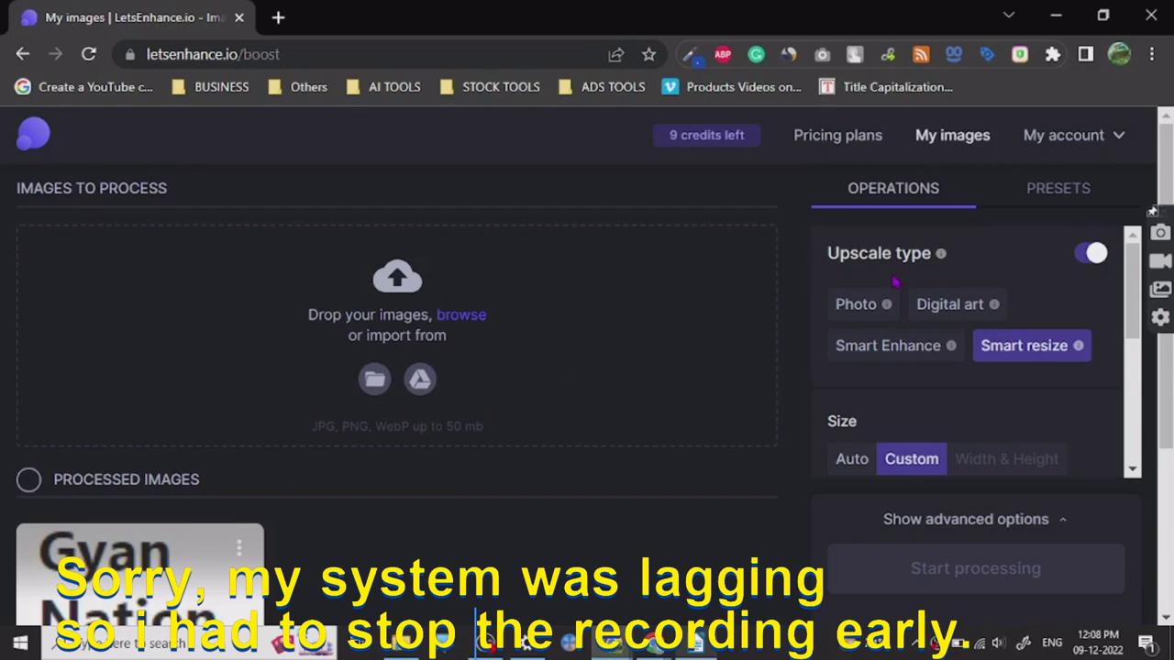
{"action": "left_click", "coordinate": [864, 303]}
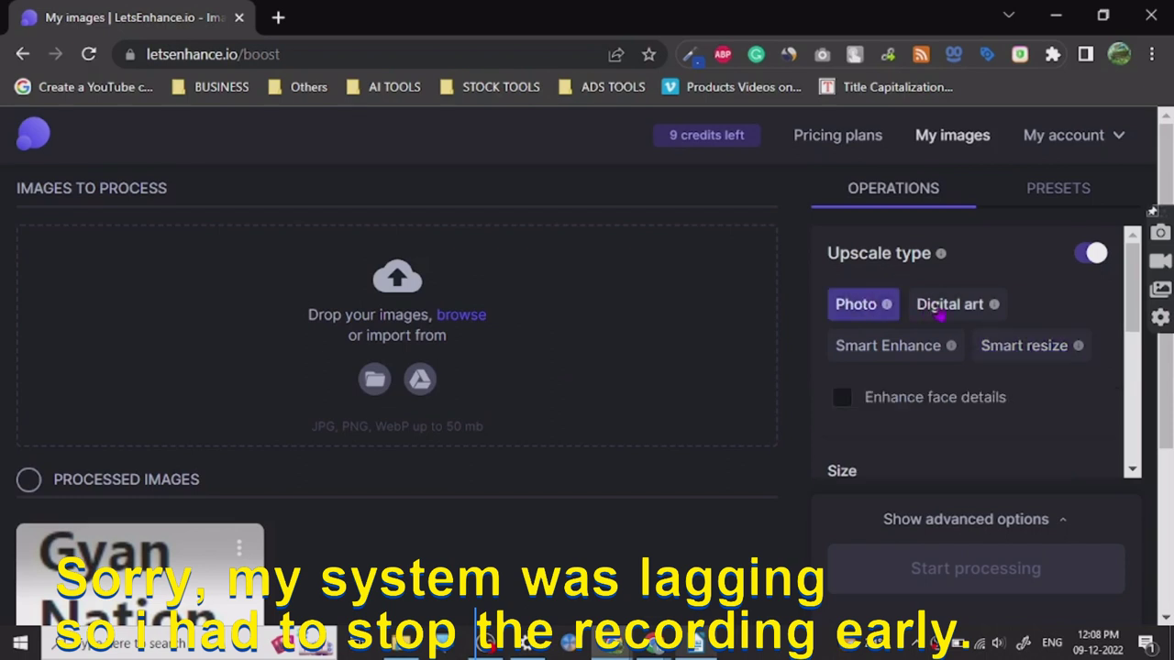
{"action": "left_click", "coordinate": [942, 312]}
{"action": "left_click", "coordinate": [881, 346]}
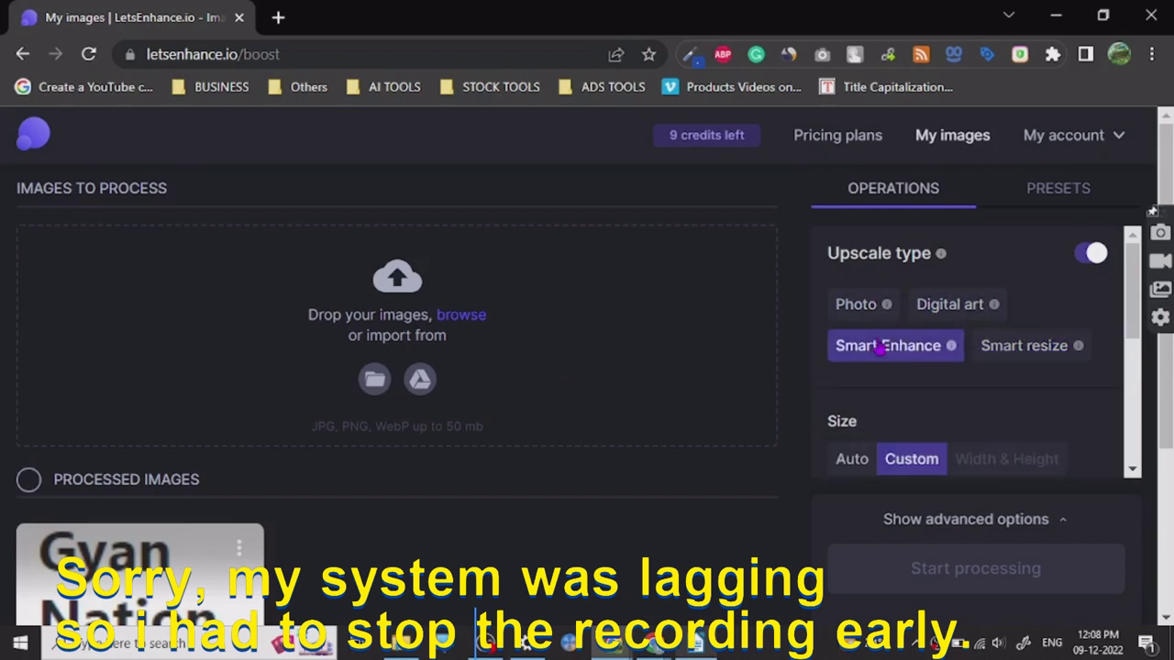
{"action": "left_click", "coordinate": [1003, 365]}
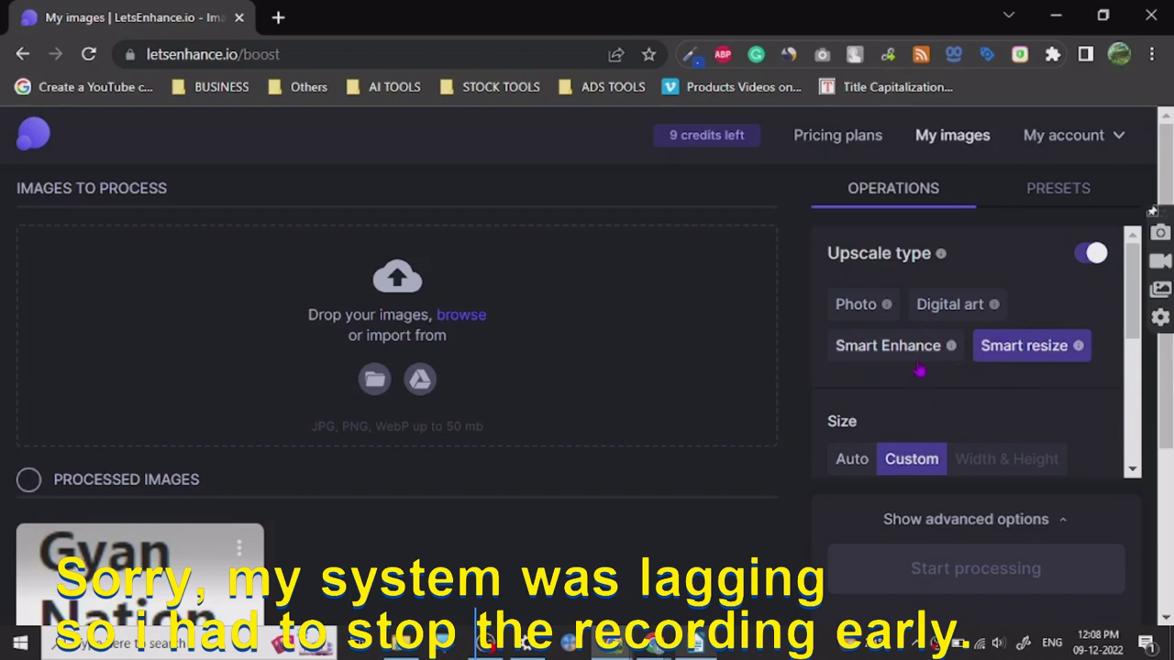
{"action": "scroll", "coordinate": [920, 371], "scroll_direction": "down", "scroll_amount": 1}
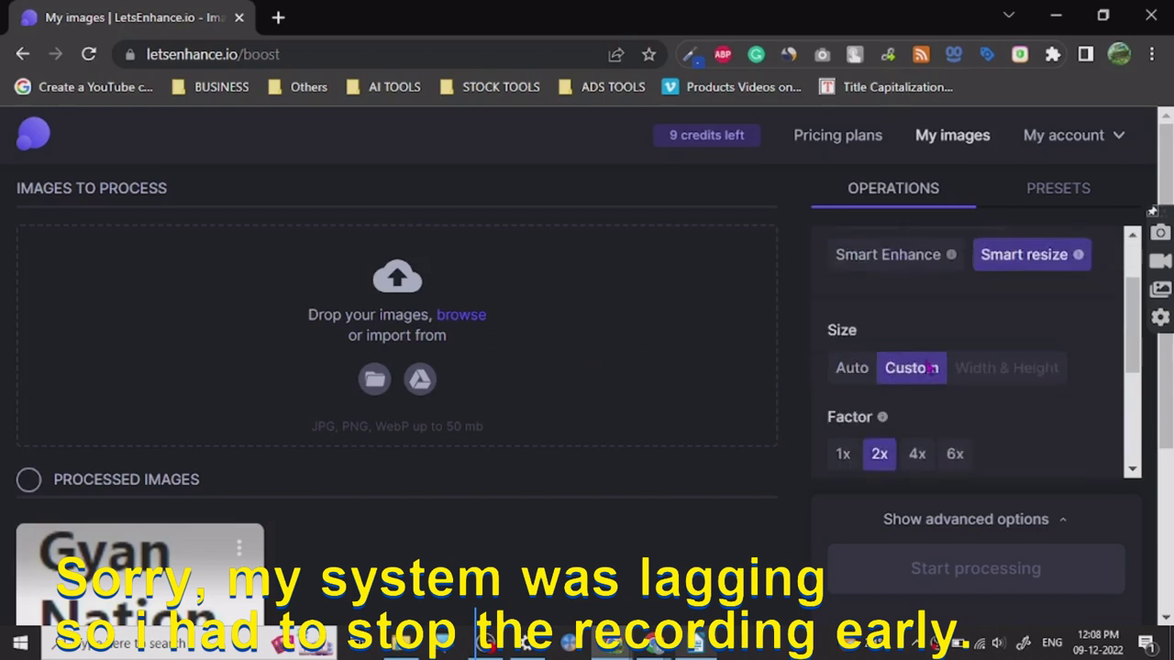
{"action": "scroll", "coordinate": [944, 349], "scroll_direction": "down", "scroll_amount": 1}
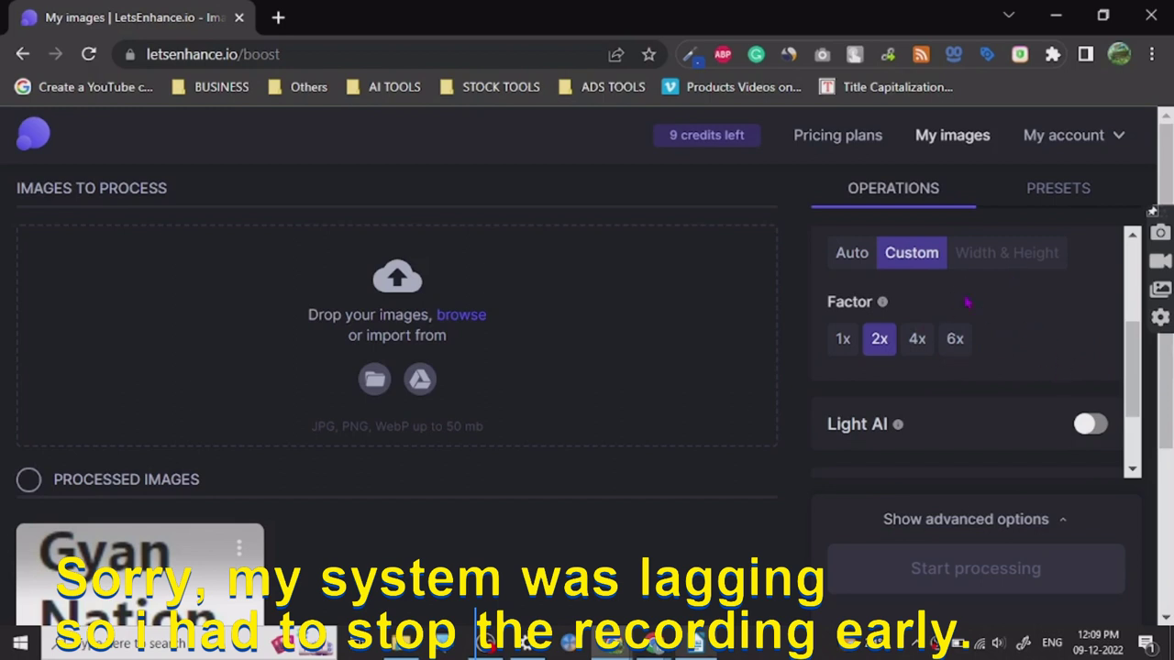
{"action": "scroll", "coordinate": [968, 303], "scroll_direction": "up", "scroll_amount": 2}
{"action": "scroll", "coordinate": [973, 316], "scroll_direction": "up", "scroll_amount": 2}
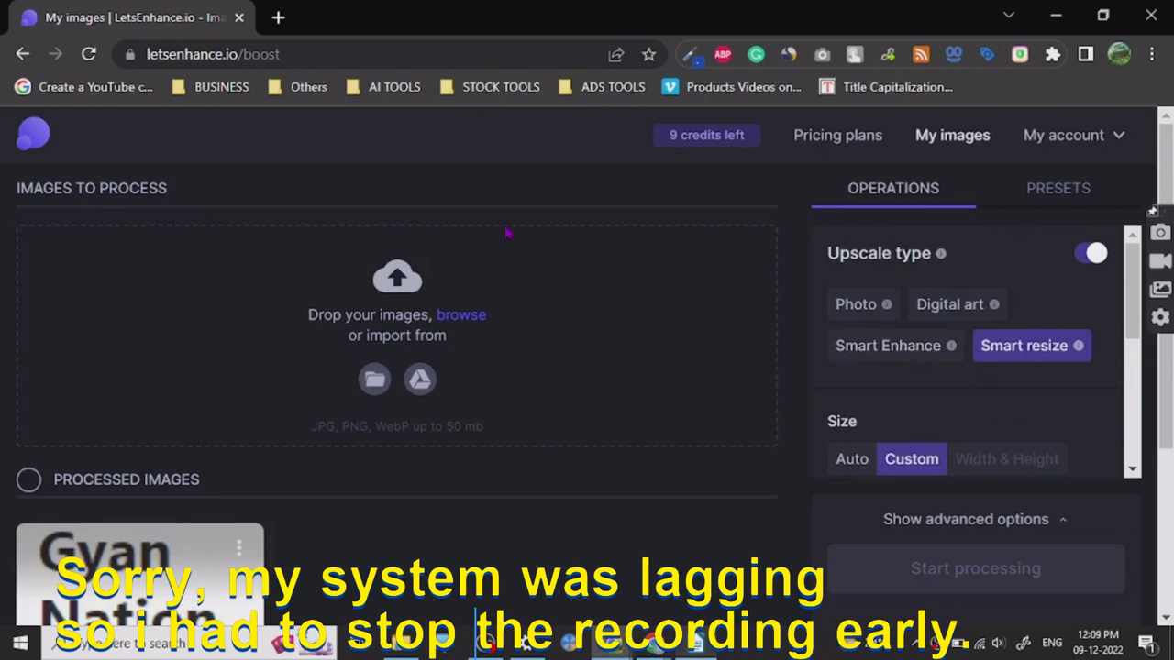
Upload the astronaut pixel-art image from the IMAGES folder on drive DAILY NEEDS ONLY UPDATED (E:)
{"action": "left_click", "coordinate": [579, 309]}
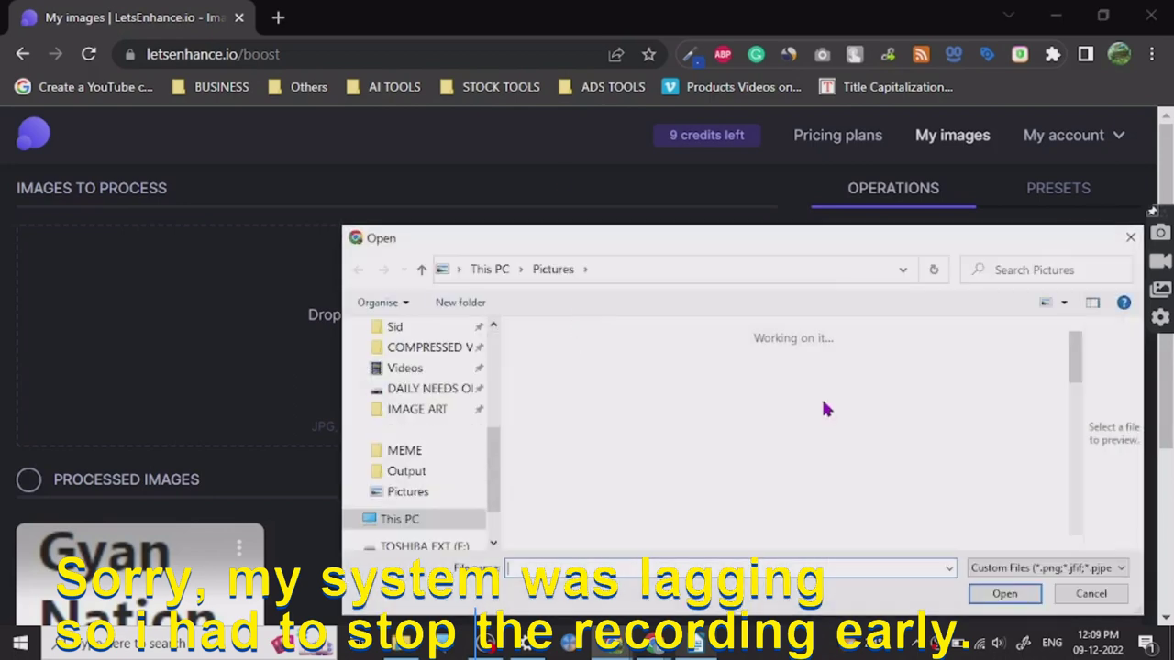
{"action": "scroll", "coordinate": [519, 455], "scroll_direction": "down", "scroll_amount": 3}
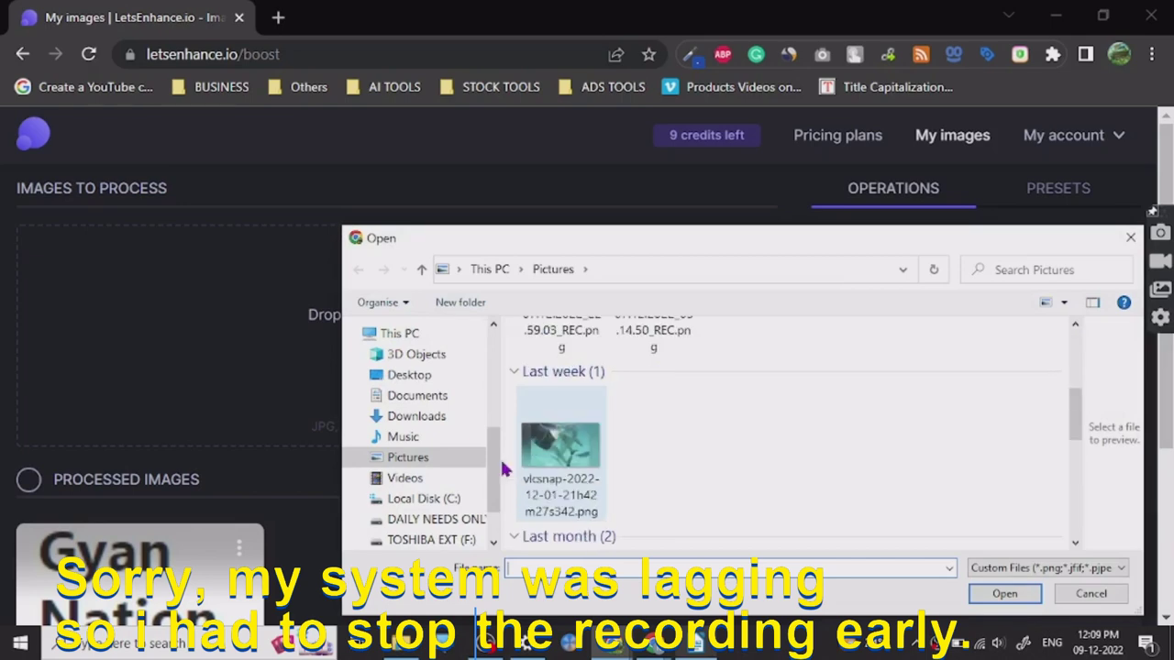
{"action": "left_click", "coordinate": [437, 523]}
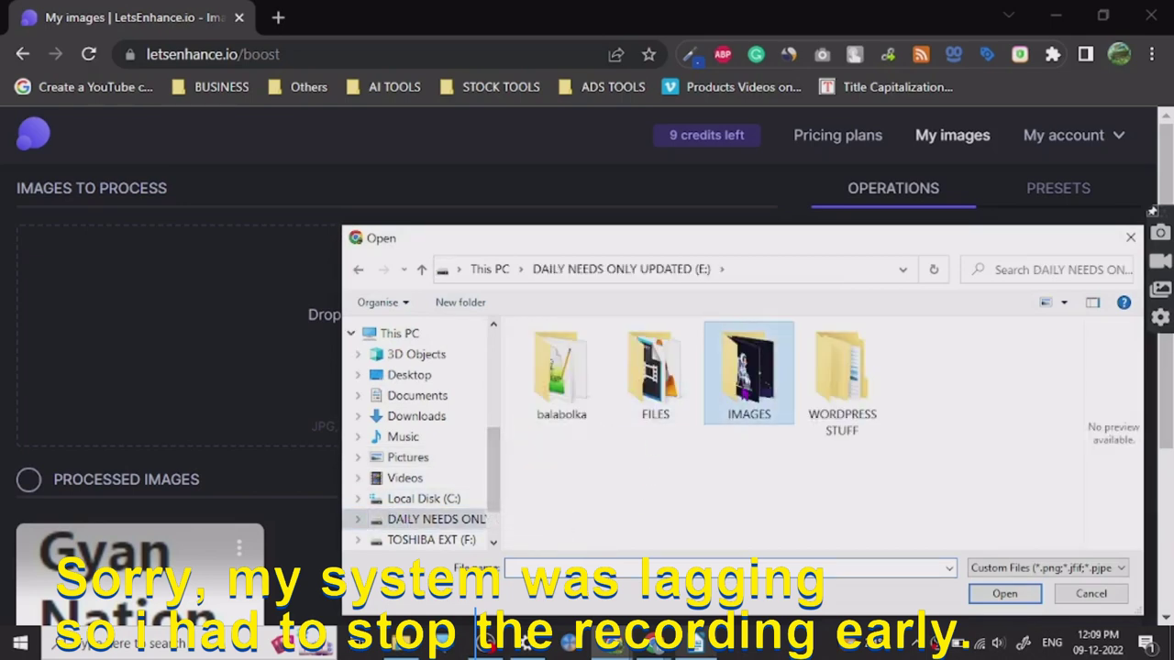
{"action": "double_click", "coordinate": [748, 371]}
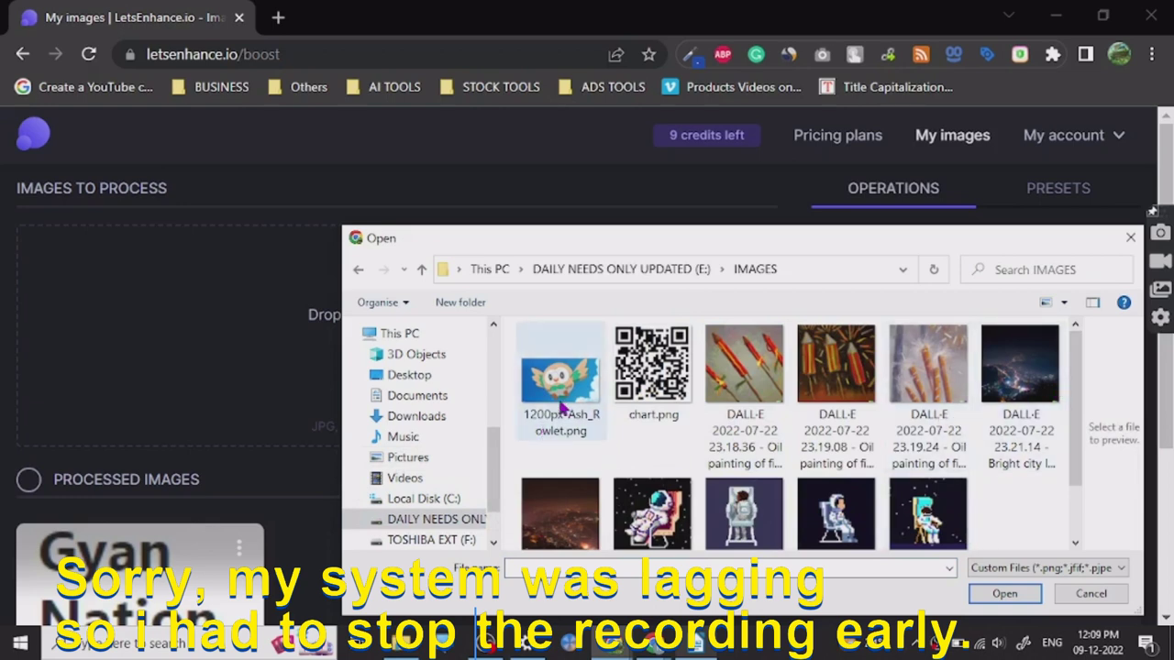
{"action": "scroll", "coordinate": [563, 410], "scroll_direction": "down", "scroll_amount": 2}
{"action": "double_click", "coordinate": [660, 437]}
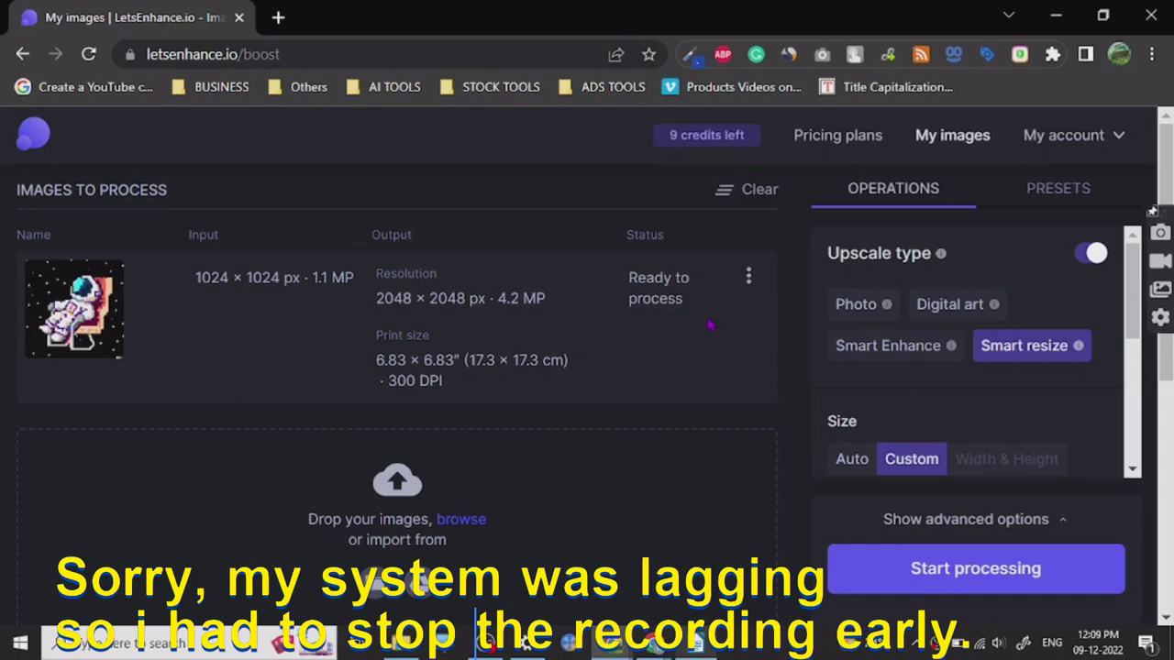
Keep a custom size and set the upscale factor to 6x for a 6144 × 6144 px output
{"action": "scroll", "coordinate": [996, 370], "scroll_direction": "down", "scroll_amount": 1}
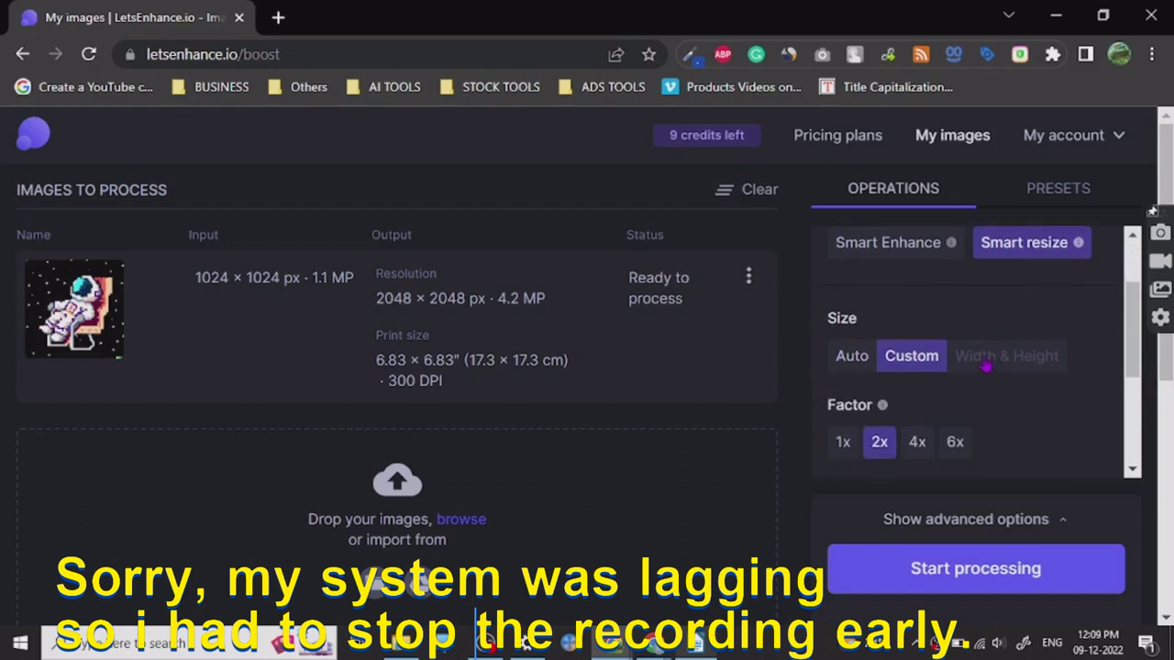
{"action": "left_click", "coordinate": [859, 363]}
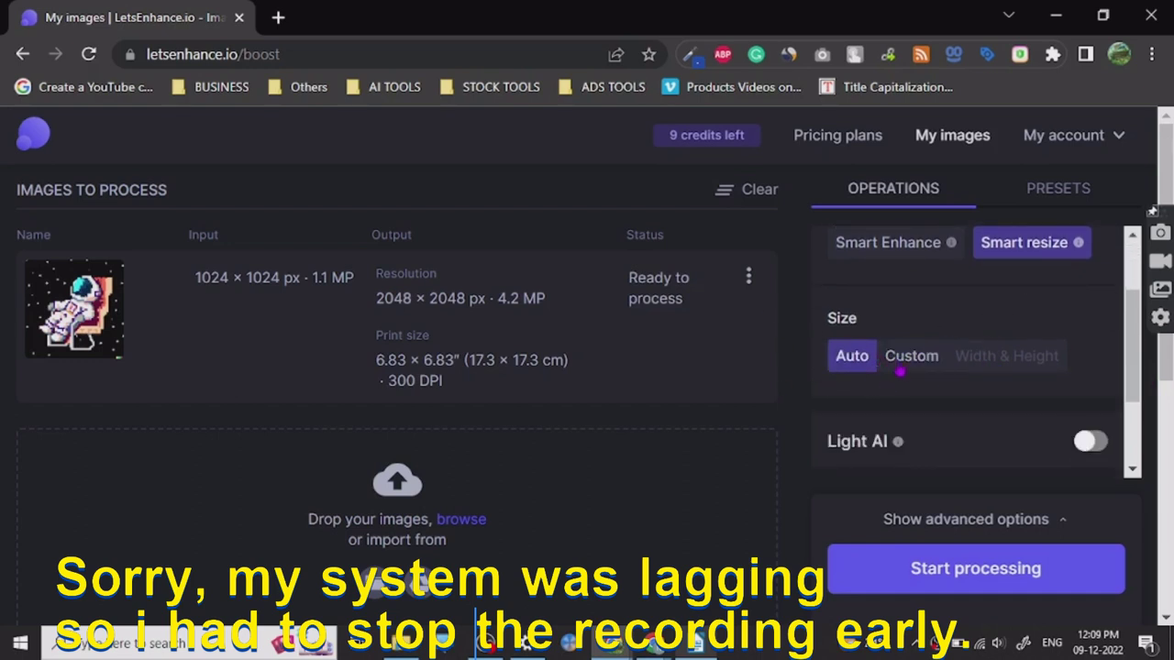
{"action": "left_click", "coordinate": [917, 362]}
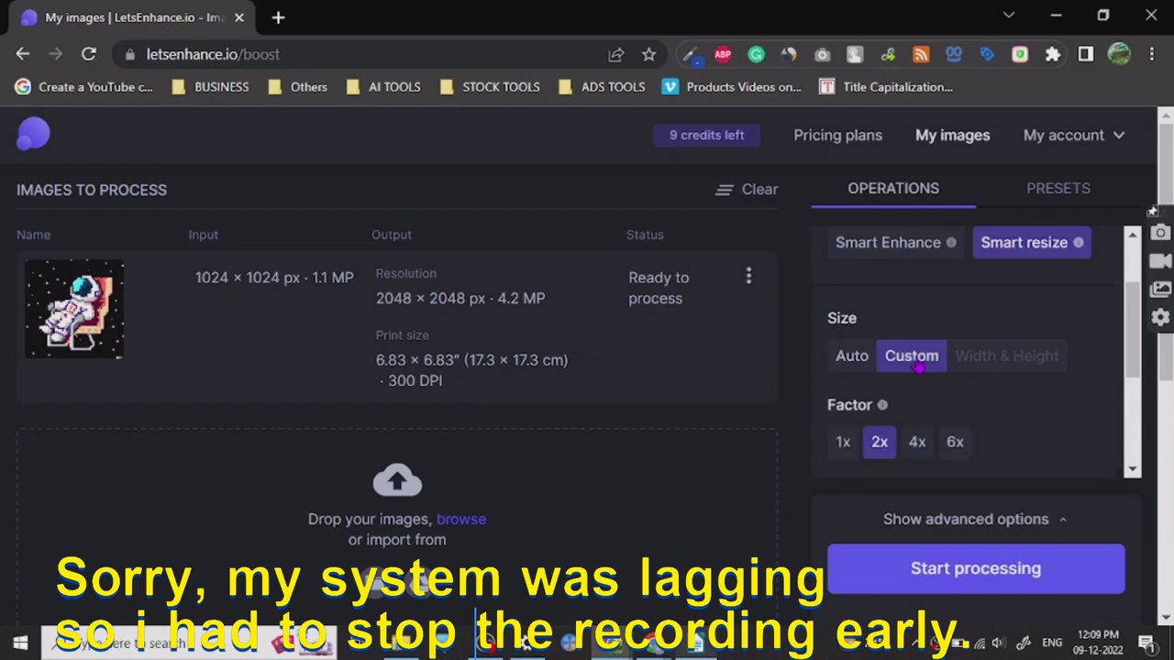
{"action": "scroll", "coordinate": [918, 365], "scroll_direction": "down", "scroll_amount": 1}
{"action": "left_click", "coordinate": [956, 341]}
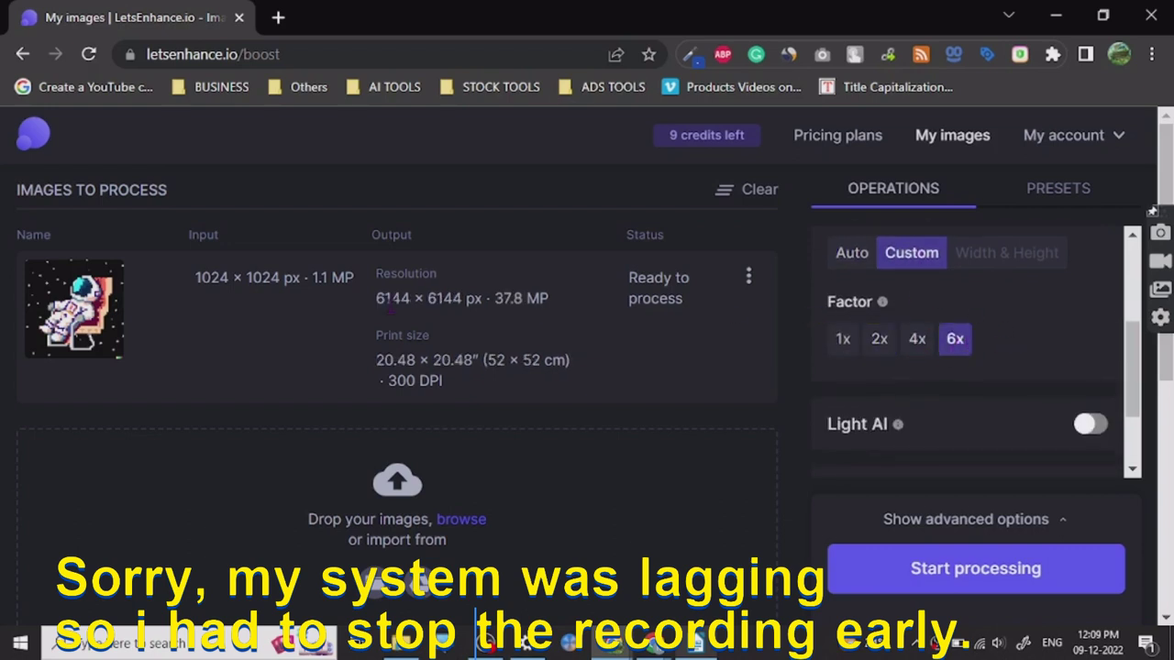
{"action": "left_click", "coordinate": [842, 340]}
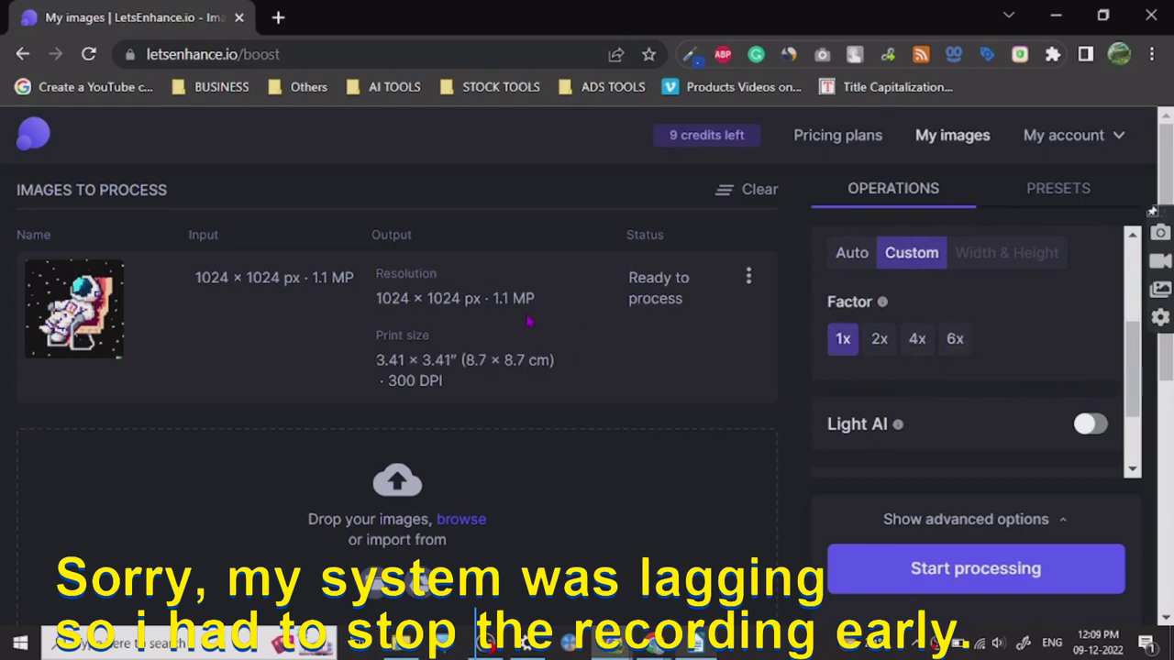
{"action": "left_click", "coordinate": [885, 340]}
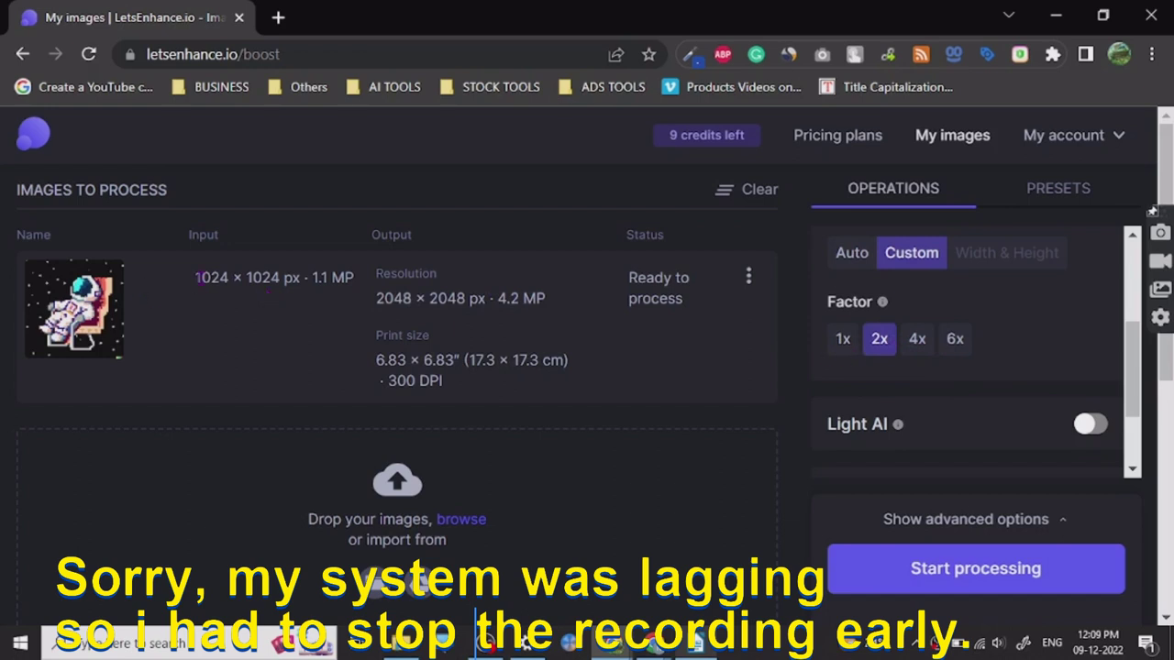
{"action": "left_click_drag", "start_coordinate": [198, 277], "coordinate": [231, 277]}
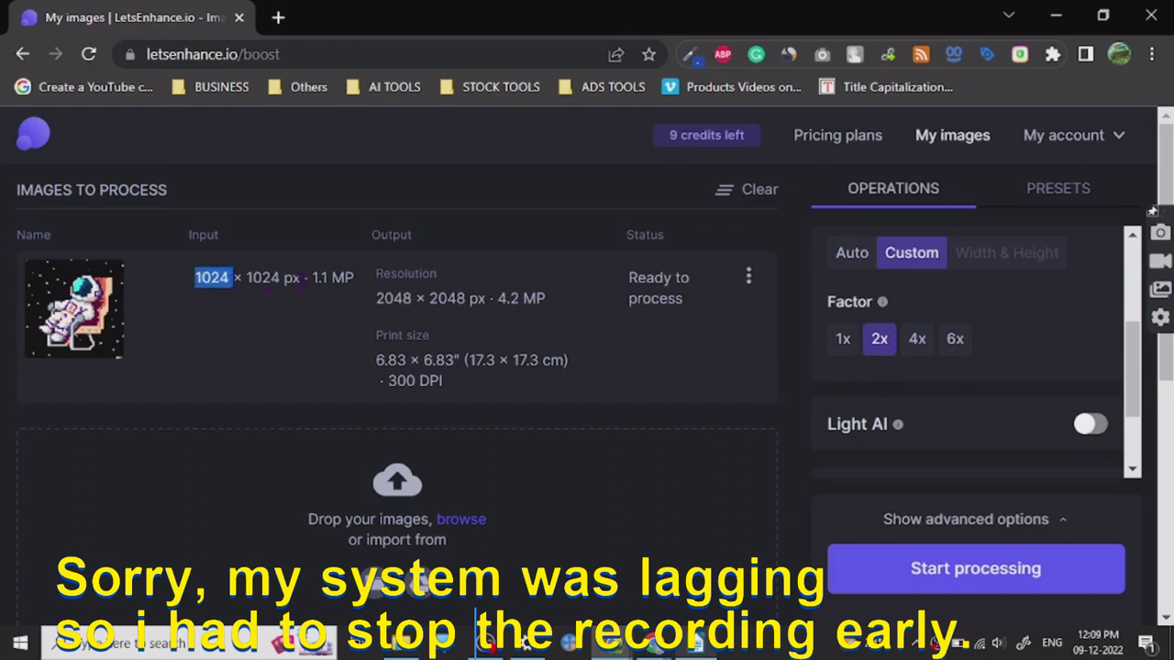
{"action": "left_click", "coordinate": [1057, 340]}
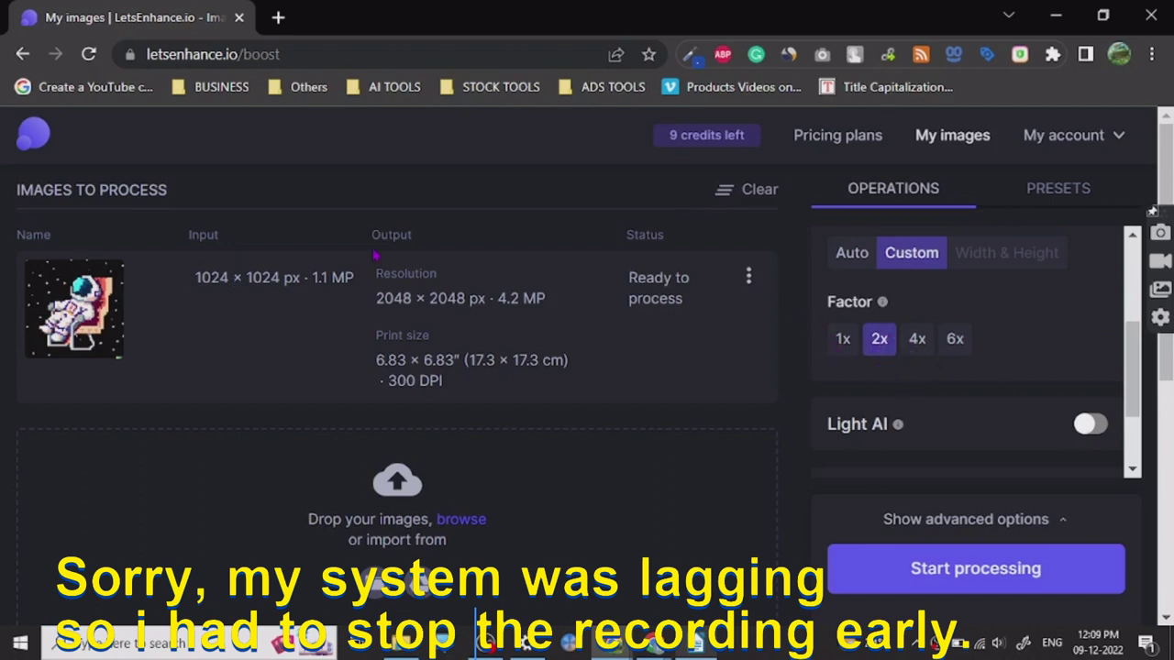
{"action": "left_click", "coordinate": [955, 340]}
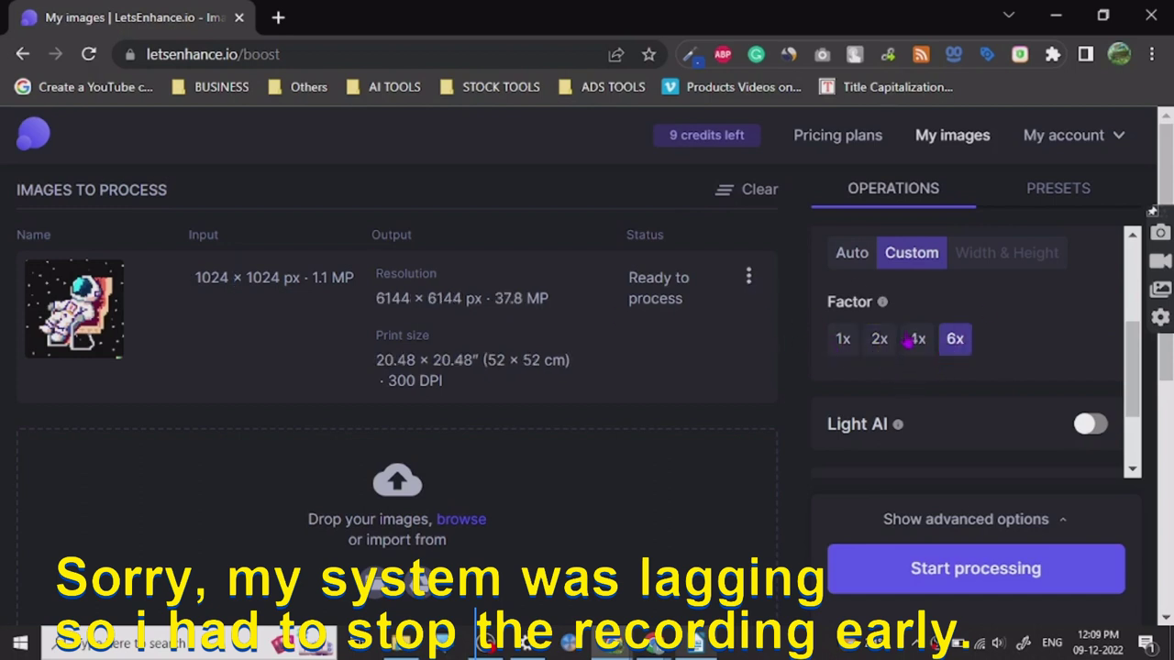
Open the astronaut thumbnail in a new tab and zoom it to 100%
{"action": "right_click", "coordinate": [83, 305]}
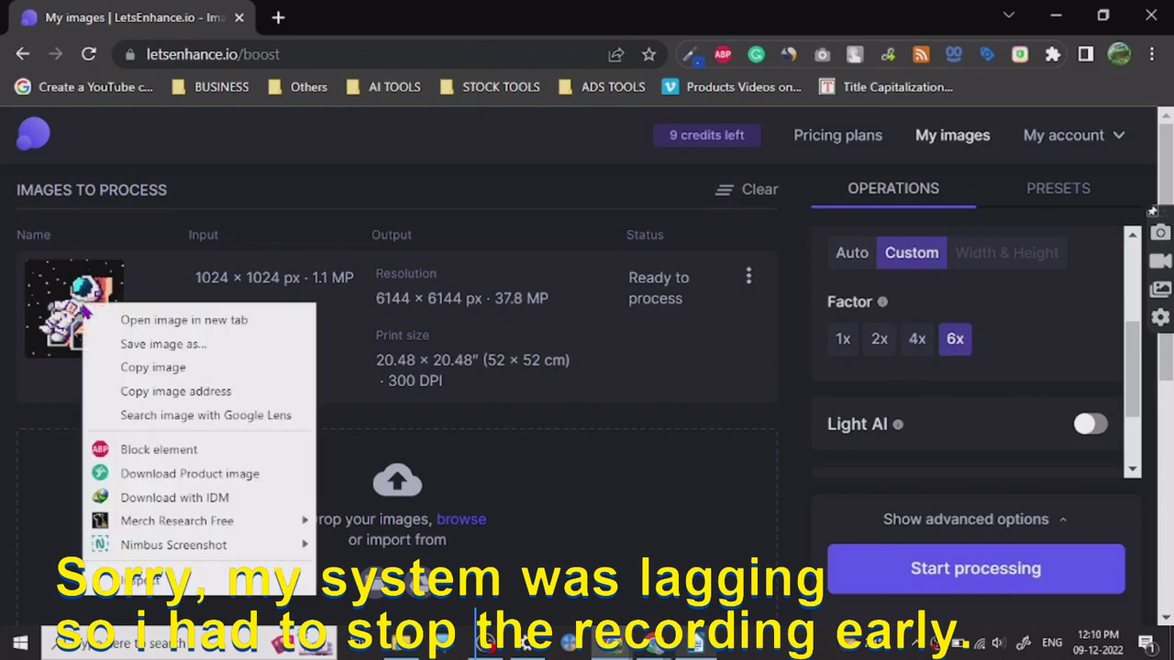
{"action": "left_click", "coordinate": [184, 320]}
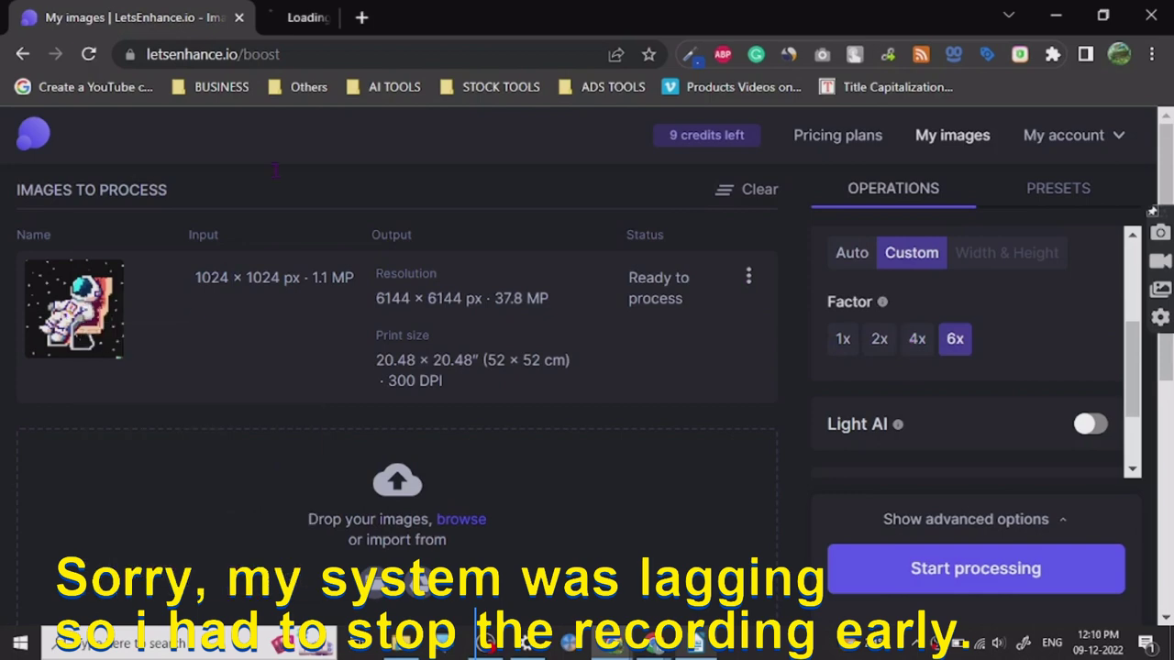
{"action": "left_click", "coordinate": [325, 17]}
{"action": "left_click", "coordinate": [690, 336]}
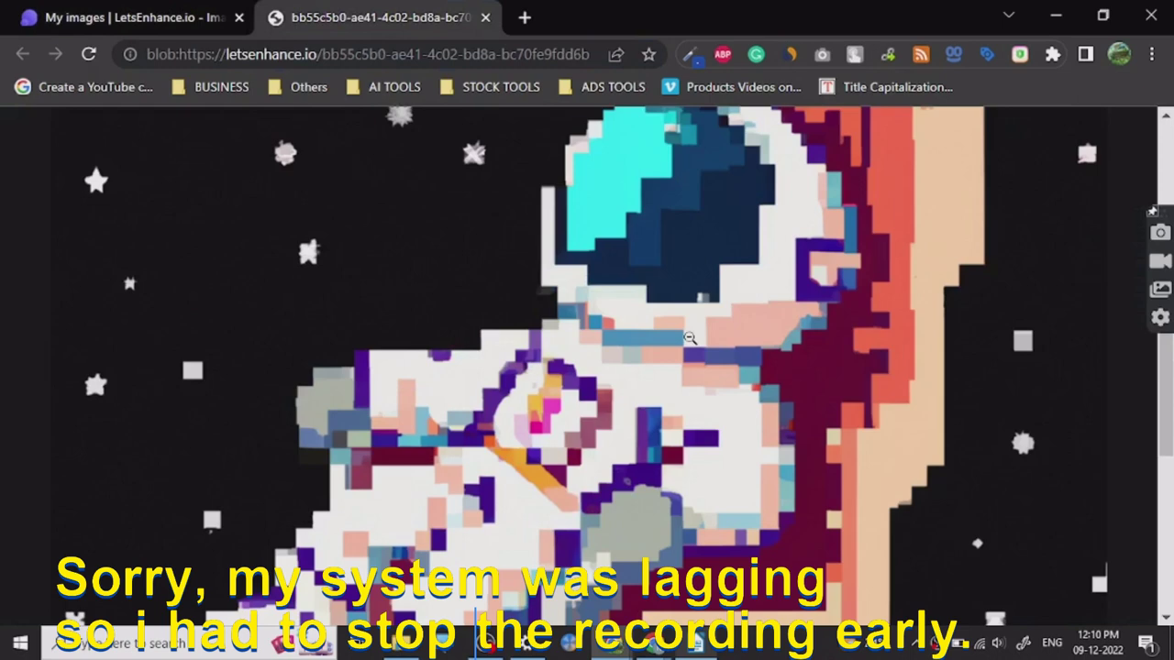
Back on My images, start processing the astronaut image and check it under Processed Images
{"action": "left_click", "coordinate": [92, 17]}
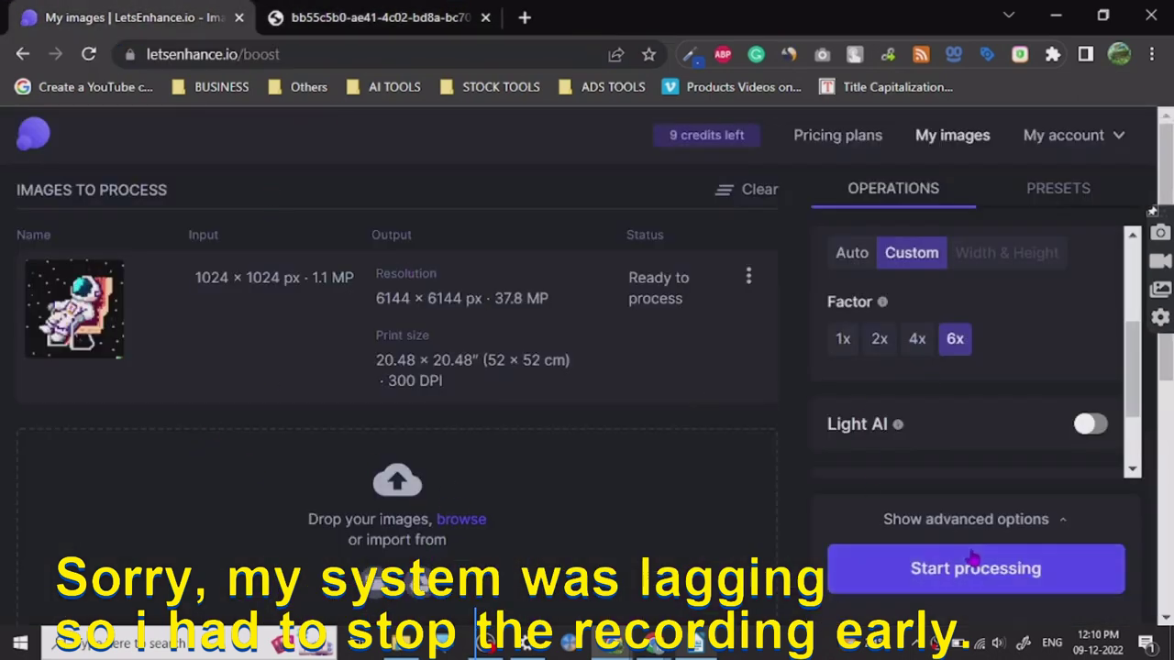
{"action": "left_click", "coordinate": [968, 587]}
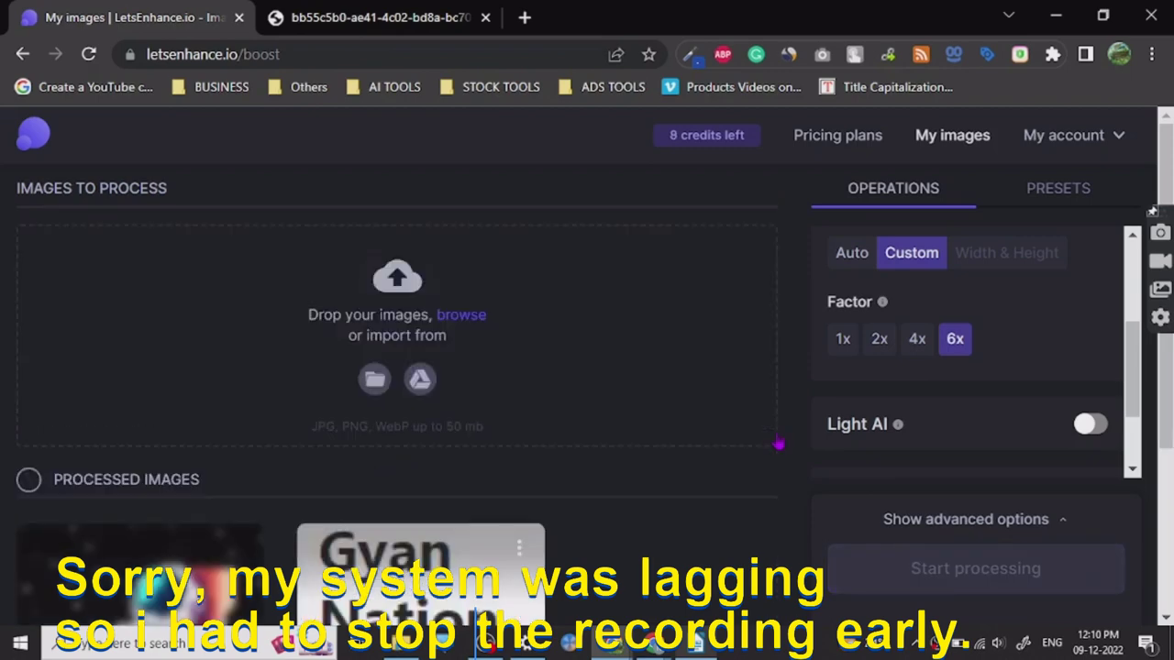
{"action": "scroll", "coordinate": [771, 431], "scroll_direction": "down", "scroll_amount": 3}
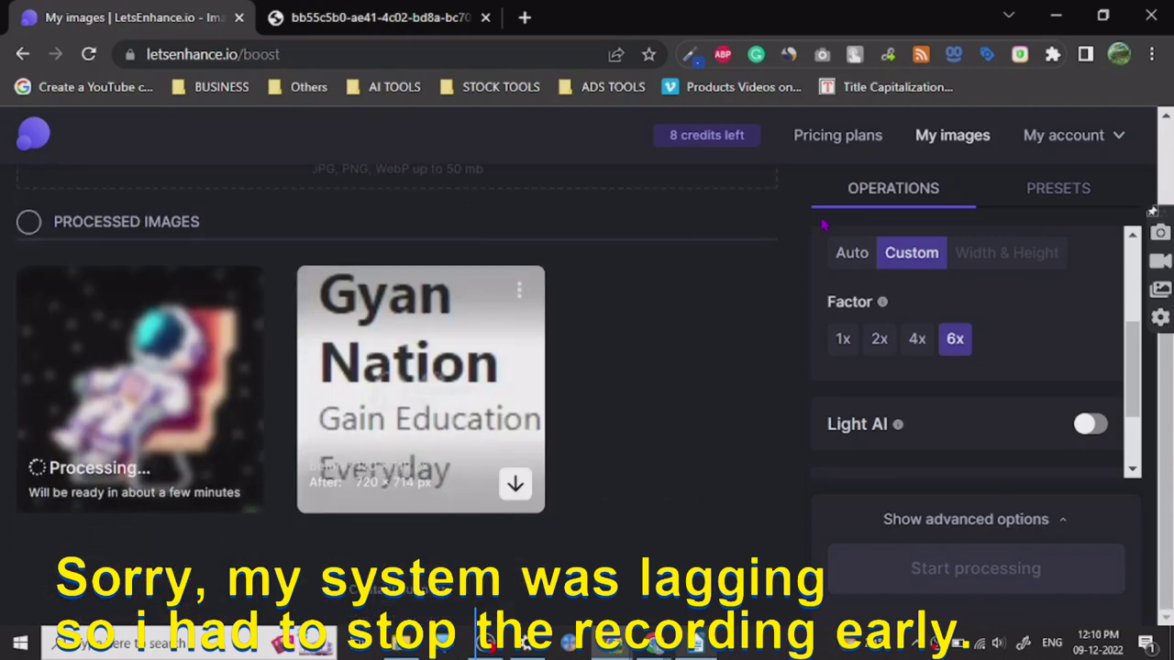
{"action": "scroll", "coordinate": [823, 275], "scroll_direction": "up", "scroll_amount": 3}
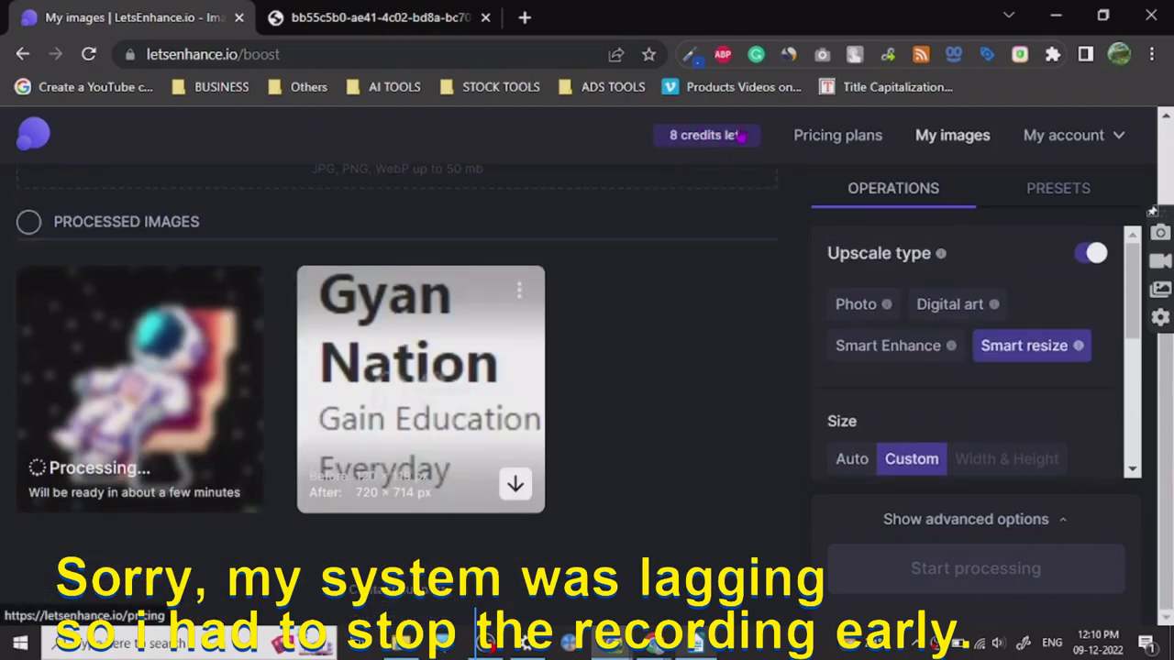
{"action": "scroll", "coordinate": [722, 347], "scroll_direction": "up", "scroll_amount": 1}
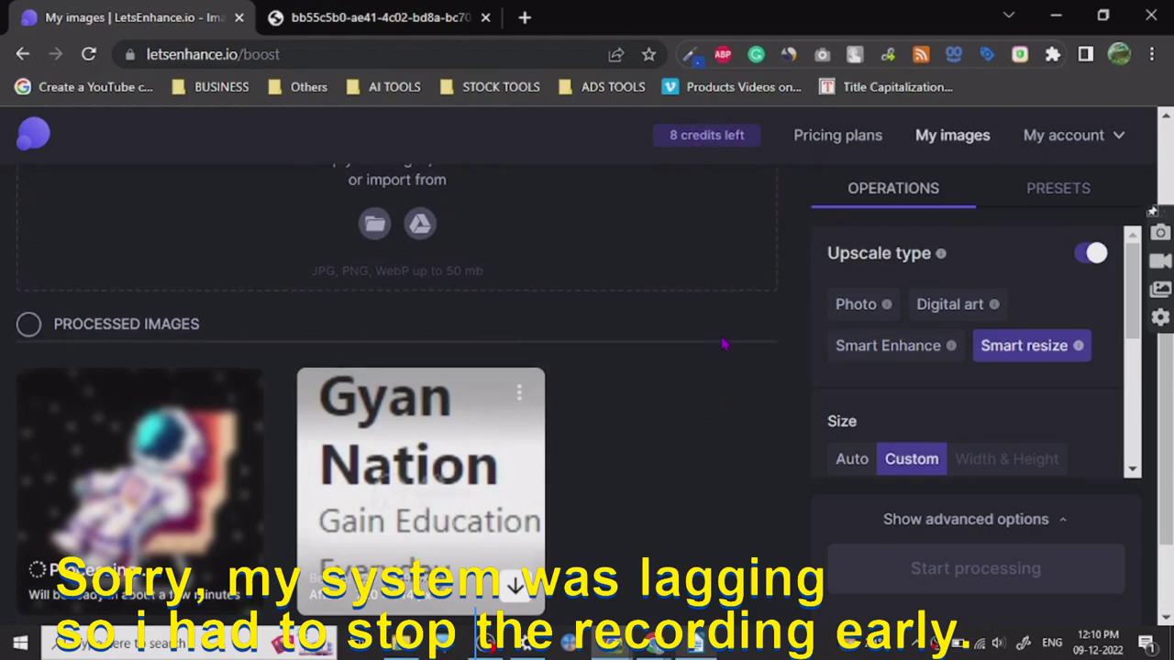
Open the Pricing plans link in a new tab and switch to it
{"action": "right_click", "coordinate": [823, 145]}
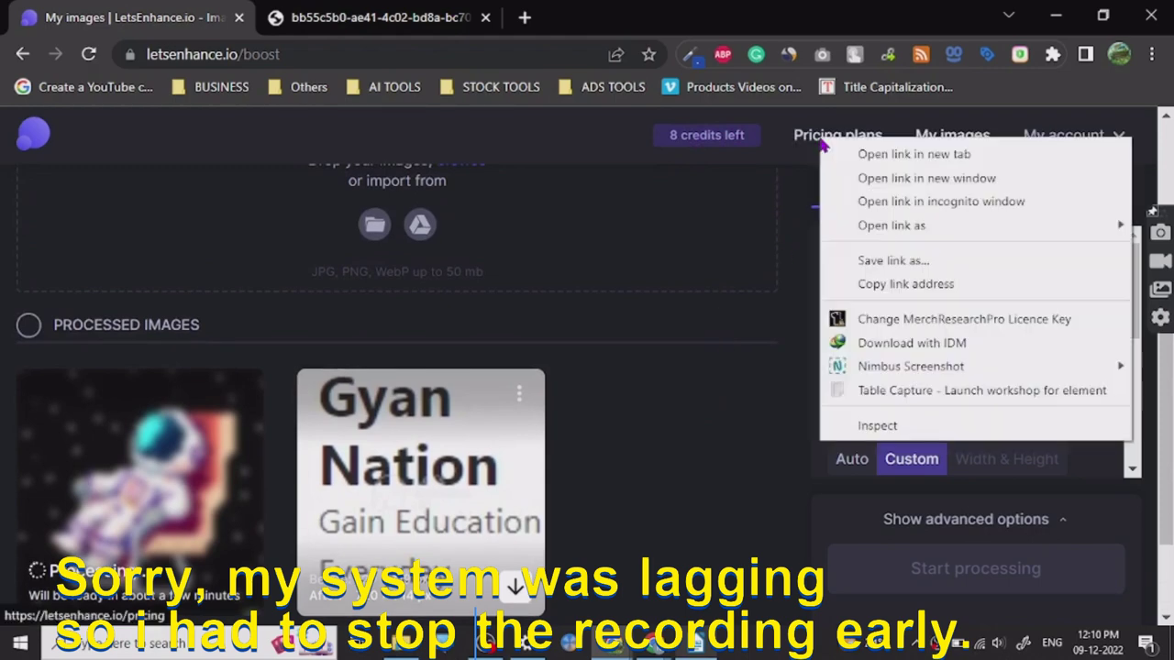
{"action": "left_click", "coordinate": [866, 154]}
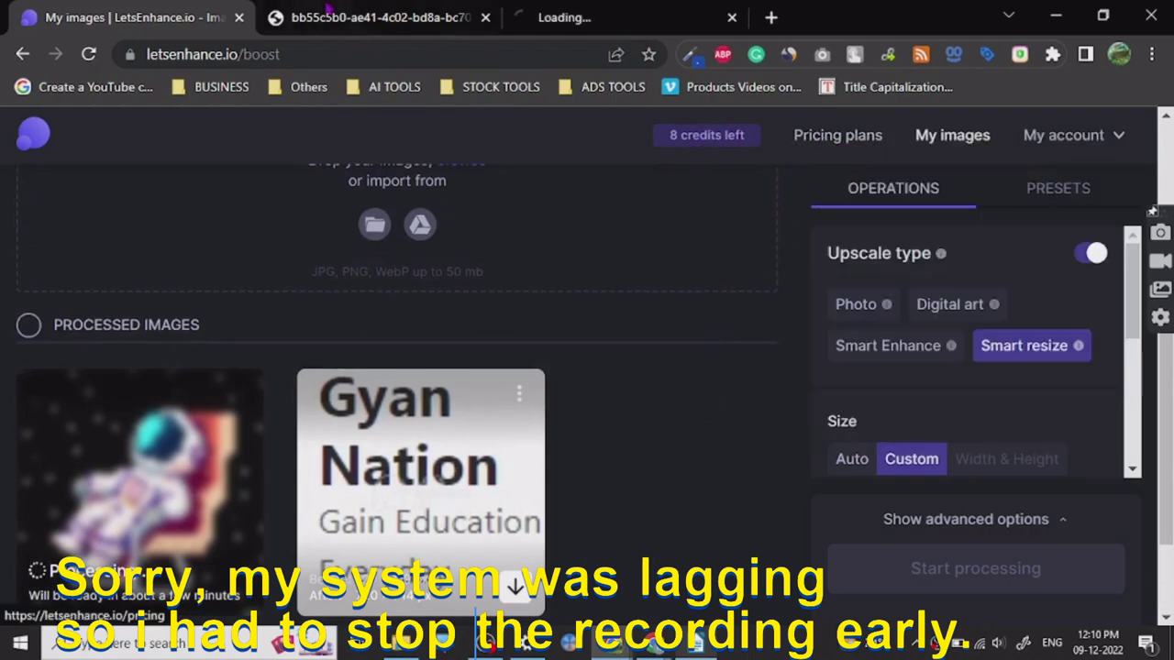
{"action": "left_click", "coordinate": [662, 10]}
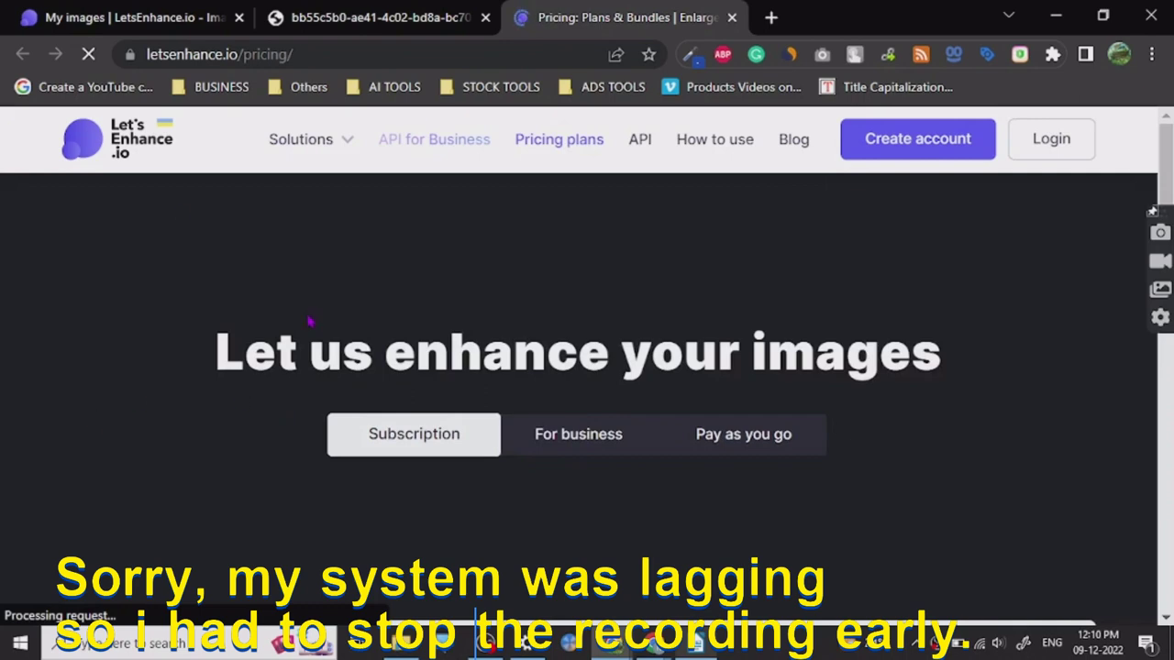
Review the Pay as you go bundles: 20, 50 and 120 credits for $9, $19 and $39
{"action": "scroll", "coordinate": [263, 367], "scroll_direction": "down", "scroll_amount": 2}
{"action": "scroll", "coordinate": [241, 343], "scroll_direction": "down", "scroll_amount": 1}
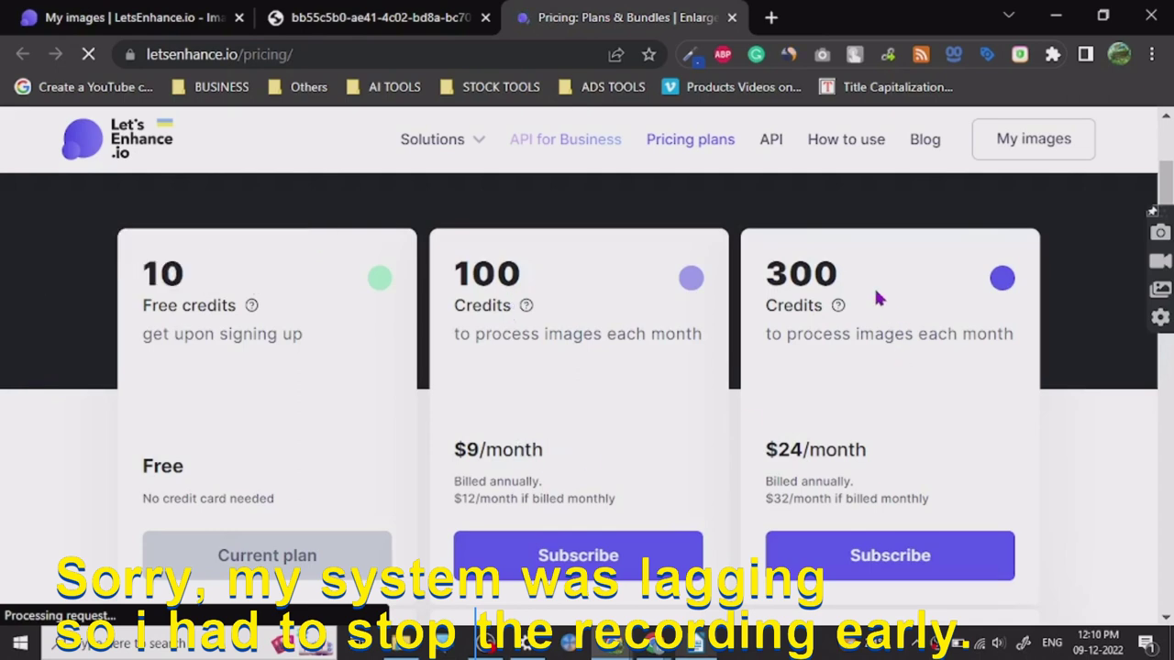
{"action": "scroll", "coordinate": [799, 446], "scroll_direction": "down", "scroll_amount": 4}
{"action": "scroll", "coordinate": [750, 461], "scroll_direction": "up", "scroll_amount": 5}
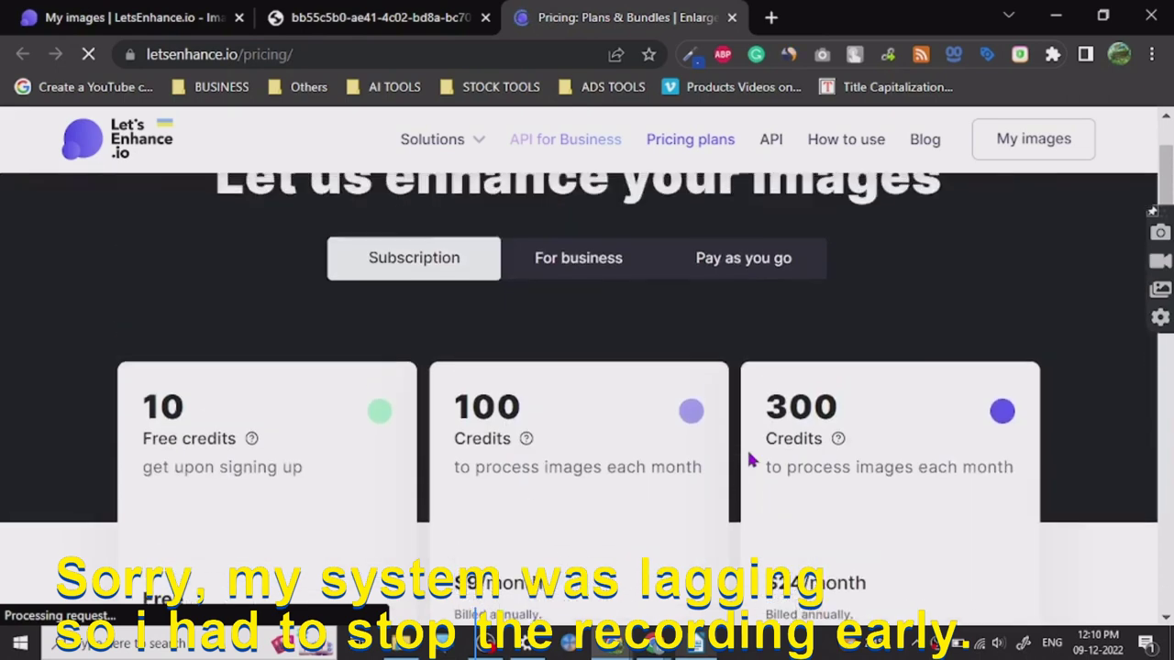
{"action": "scroll", "coordinate": [750, 460], "scroll_direction": "down", "scroll_amount": 1}
{"action": "left_click", "coordinate": [711, 229]}
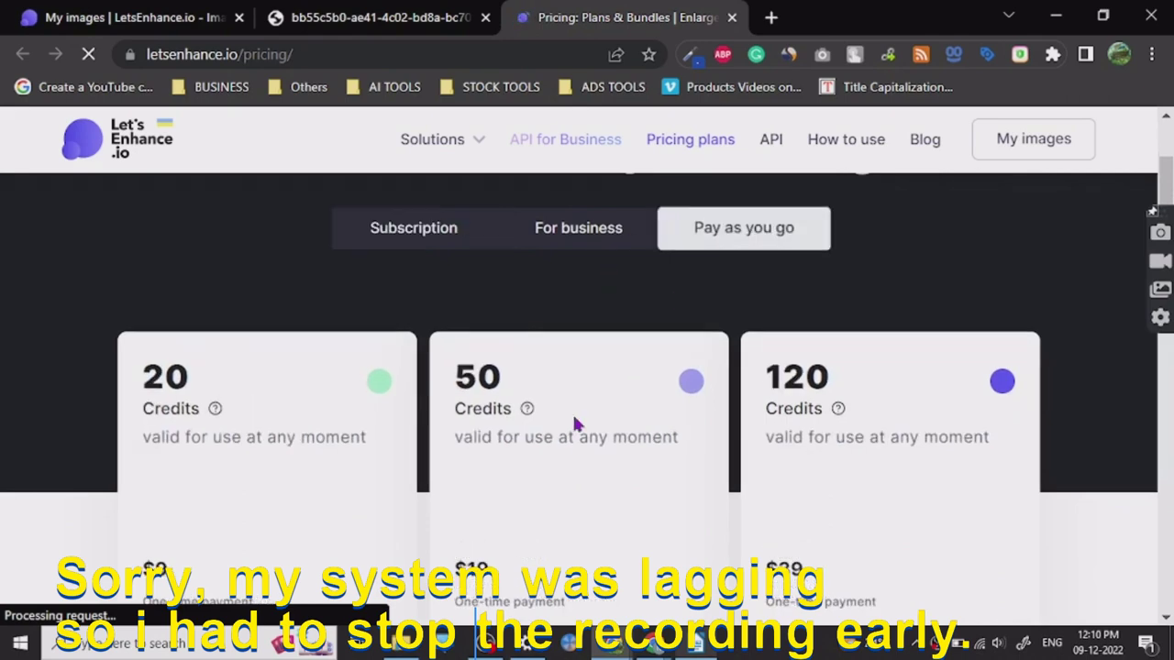
{"action": "scroll", "coordinate": [353, 392], "scroll_direction": "down", "scroll_amount": 1}
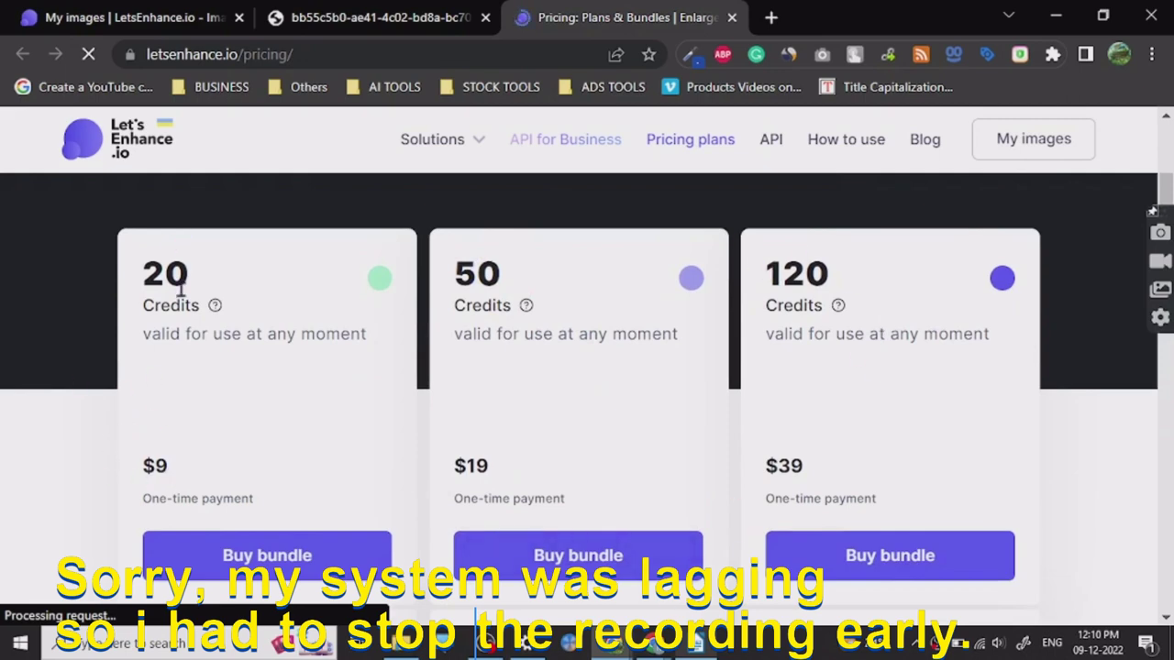
On My images, download the finished 6144 × 6144 px astronaut result from its options menu
{"action": "left_click", "coordinate": [160, 17]}
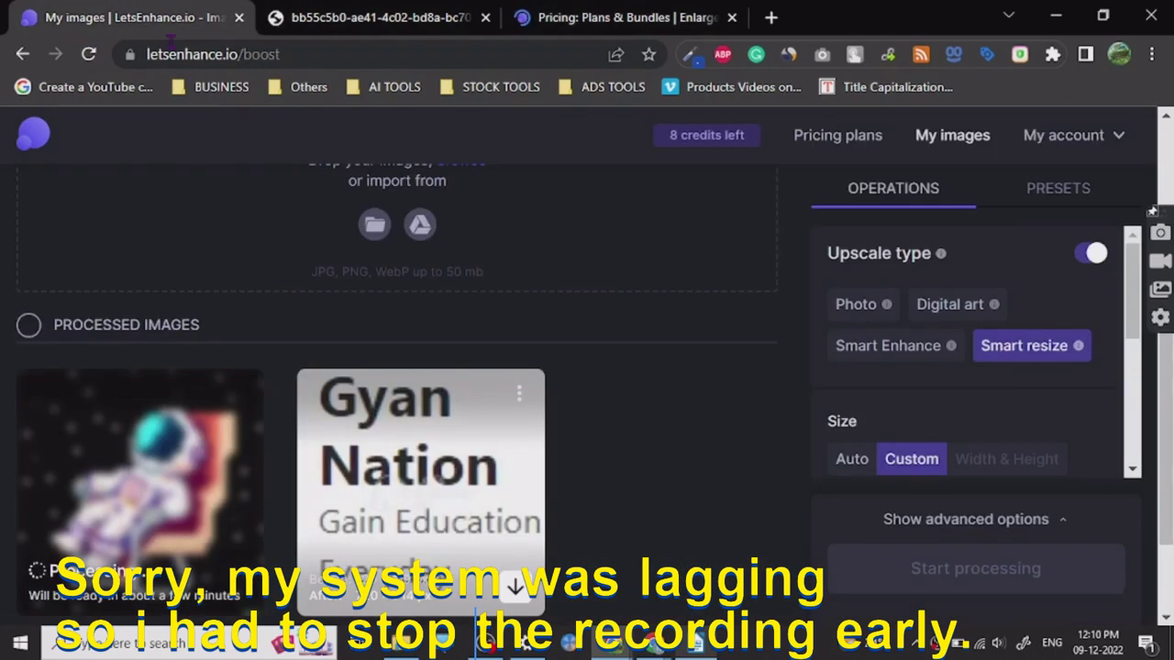
{"action": "scroll", "coordinate": [395, 367], "scroll_direction": "down", "scroll_amount": 1}
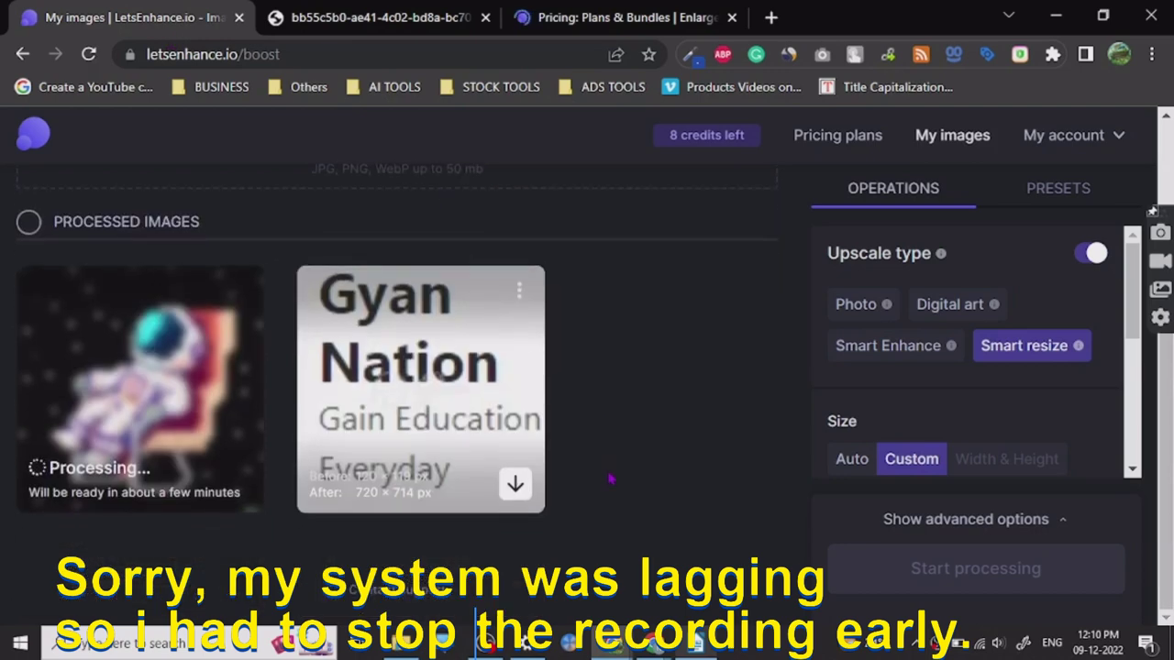
{"action": "left_click", "coordinate": [527, 292]}
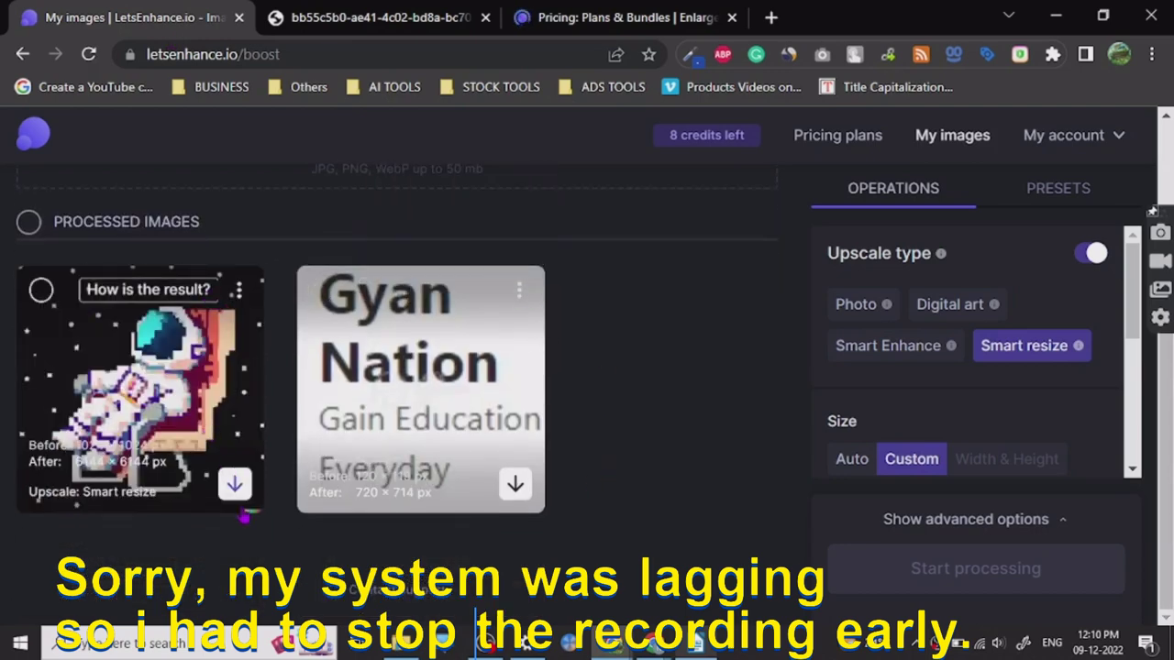
{"action": "left_click", "coordinate": [235, 485]}
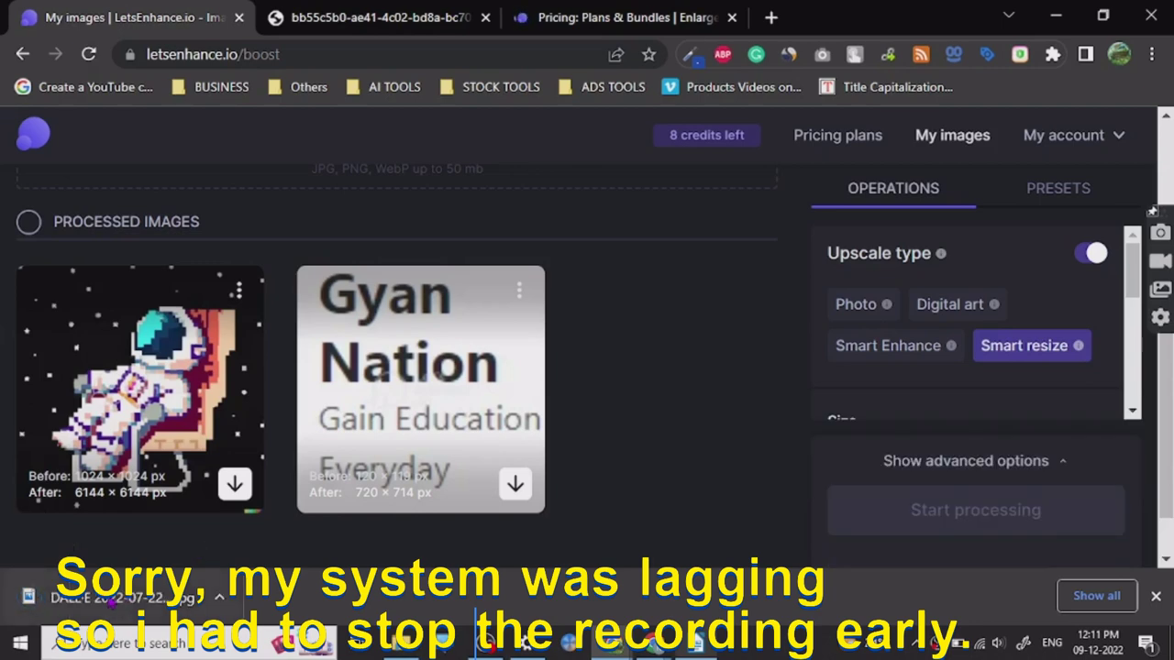
Open the downloaded astronaut image in Chrome, zoom to full size and back, then close it
{"action": "left_click", "coordinate": [110, 602]}
{"action": "left_click", "coordinate": [308, 86]}
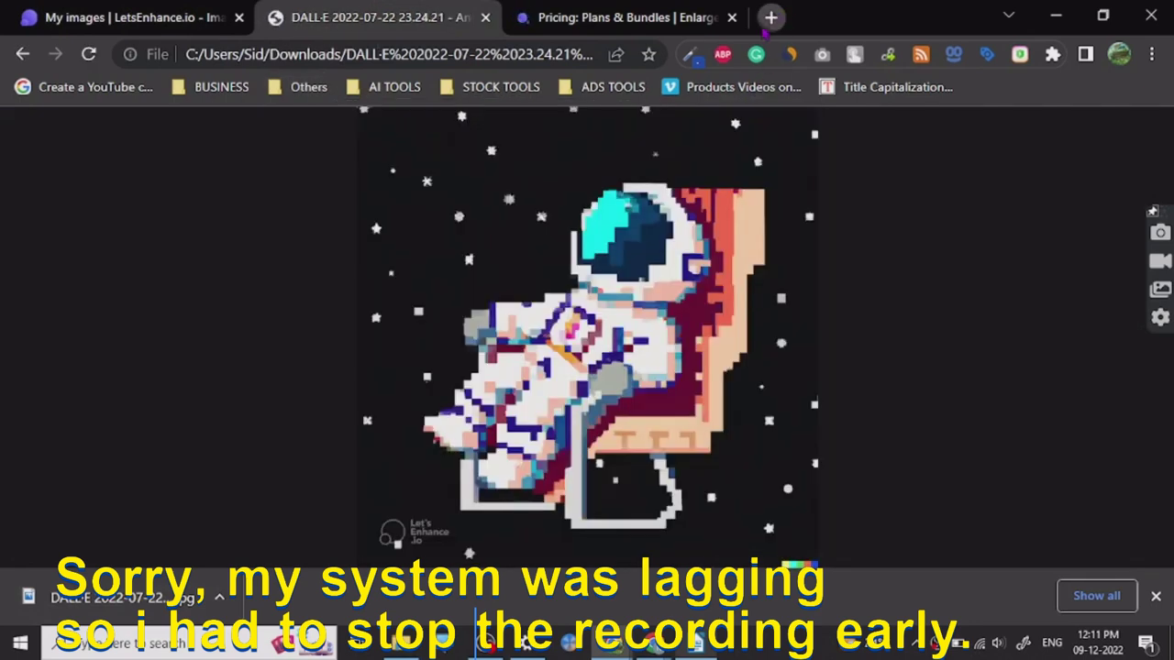
{"action": "left_click", "coordinate": [771, 17]}
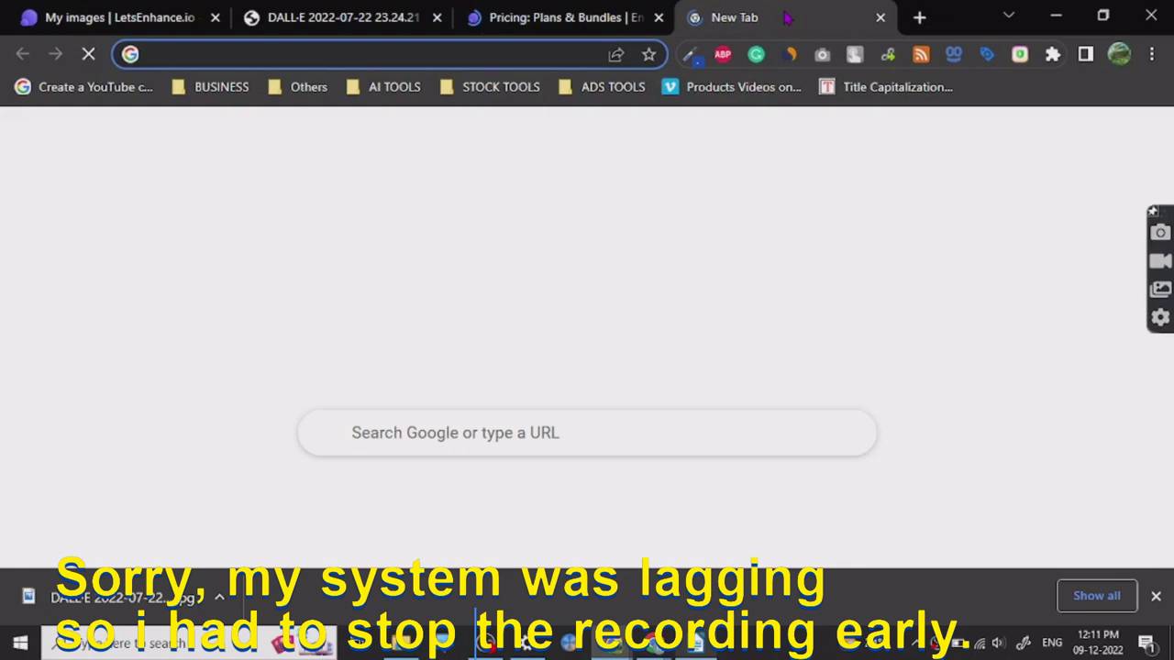
{"action": "left_click_drag", "start_coordinate": [787, 17], "coordinate": [581, 17]}
{"action": "left_click", "coordinate": [344, 18]}
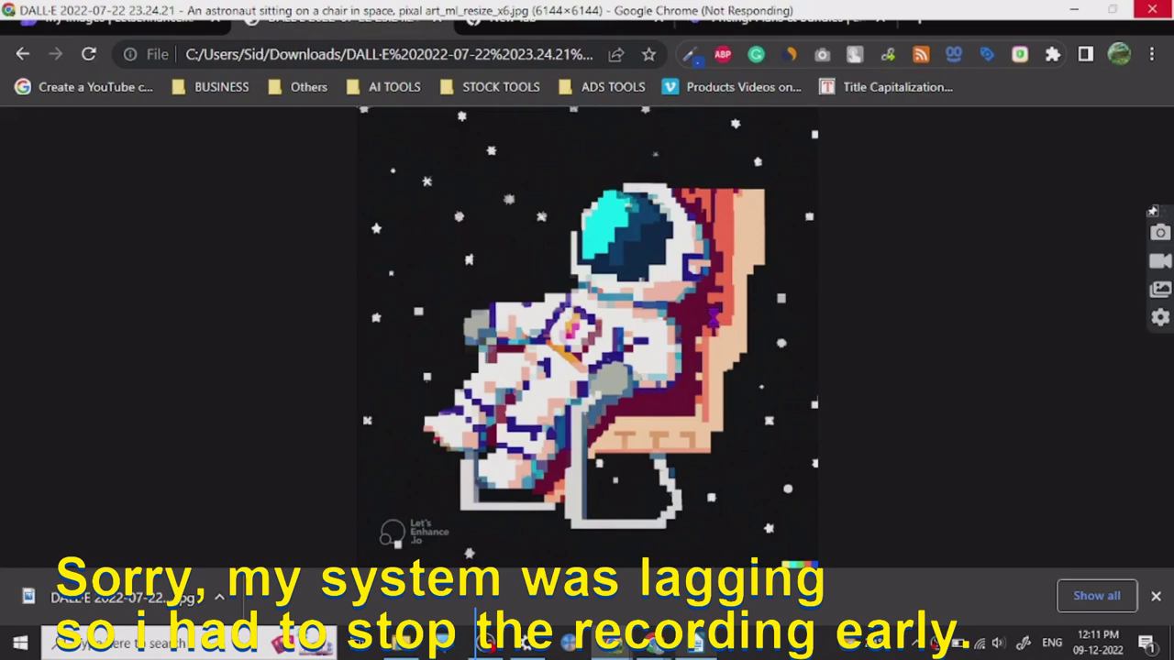
{"action": "left_click", "coordinate": [713, 316]}
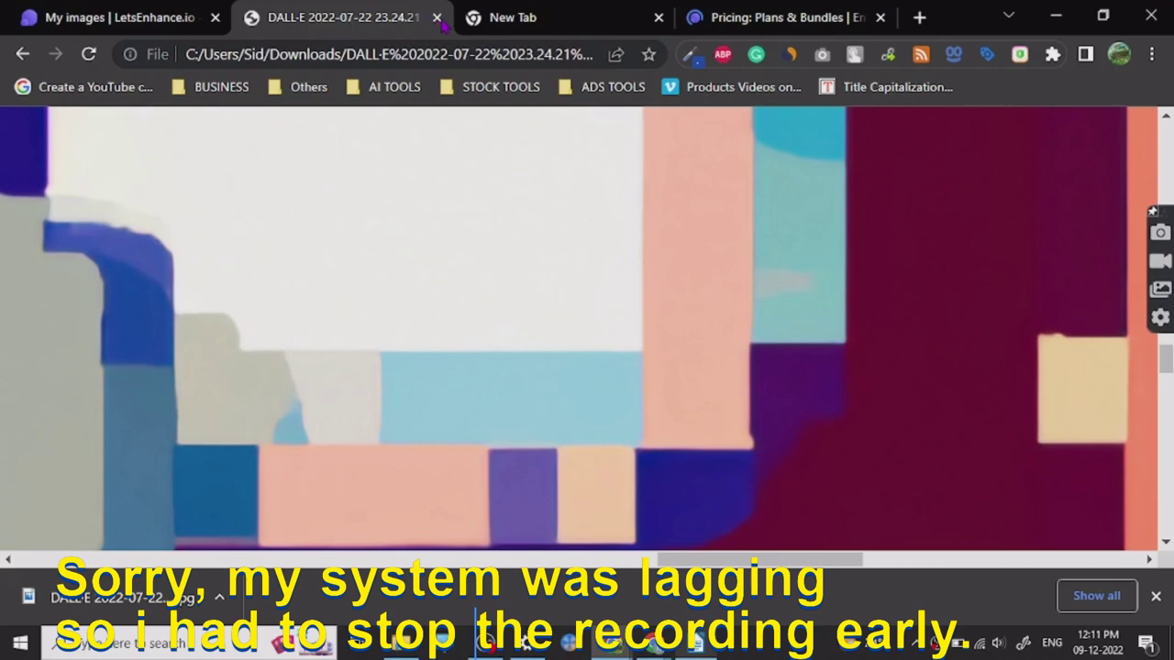
{"action": "left_click", "coordinate": [523, 107]}
{"action": "key", "text": "ctrl+w"}
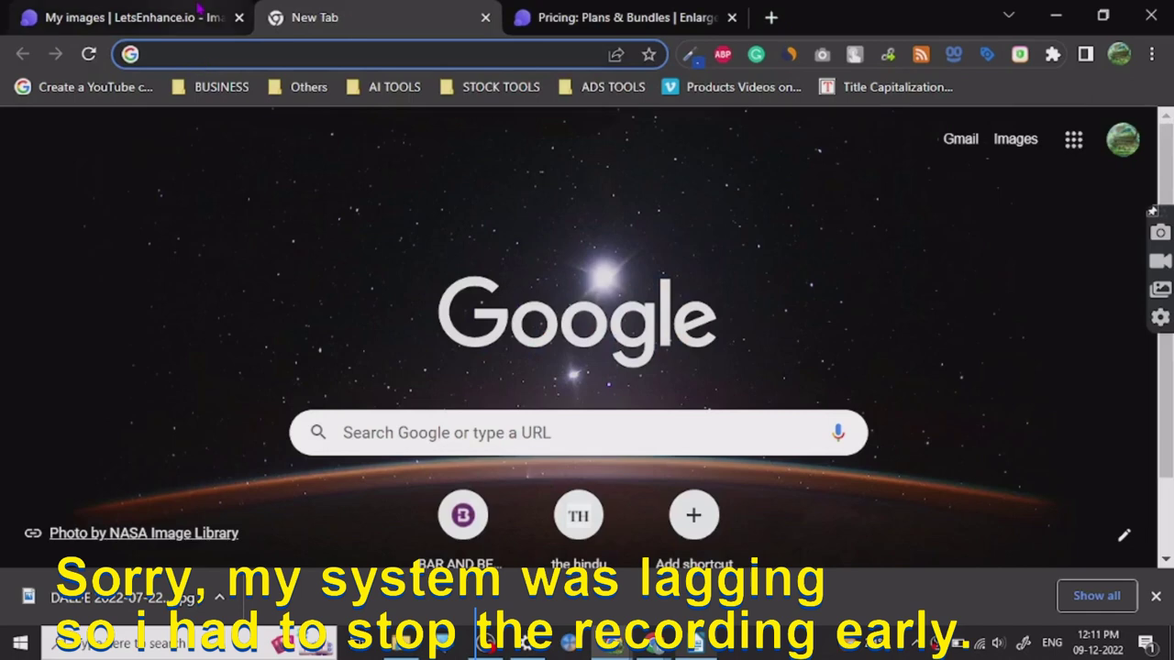
Show the downloaded 6144 × 6144 JPG (1.78 MB) in the Downloads folder
{"action": "left_click", "coordinate": [198, 9]}
{"action": "scroll", "coordinate": [629, 380], "scroll_direction": "up", "scroll_amount": 3}
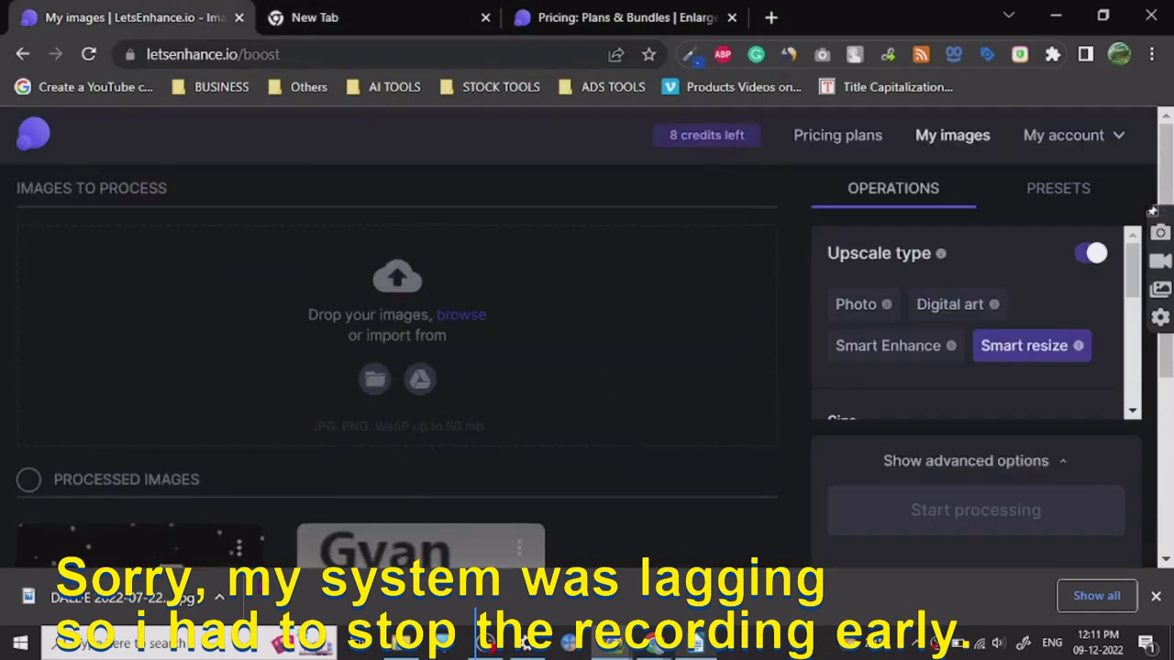
{"action": "left_click", "coordinate": [220, 597]}
{"action": "left_click", "coordinate": [238, 523]}
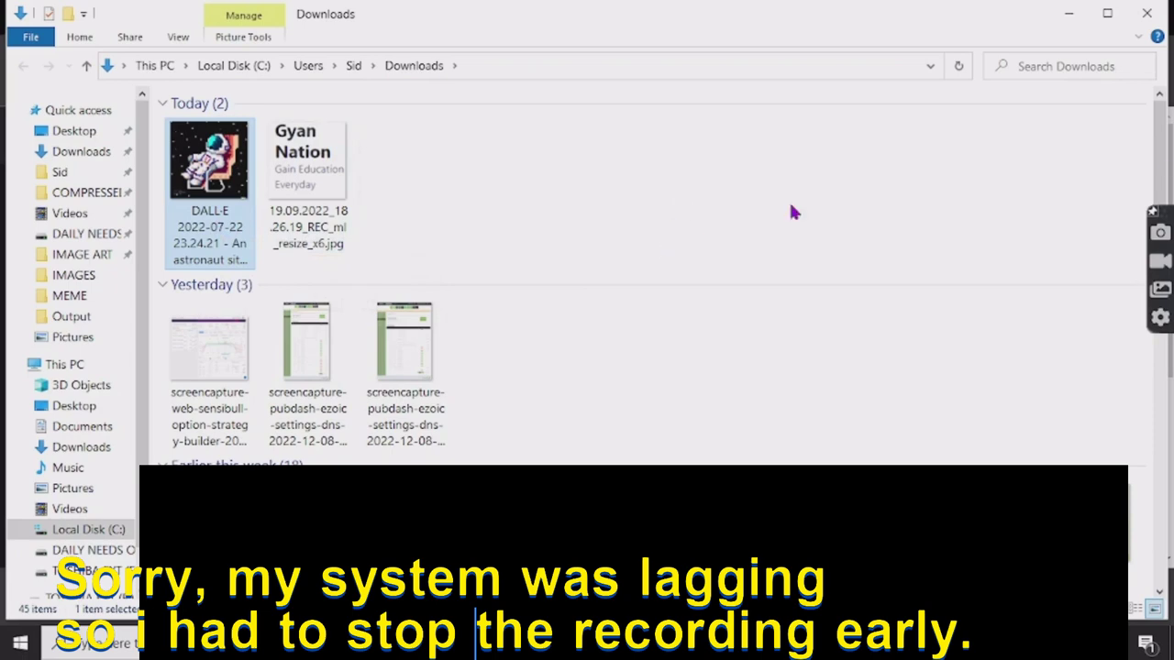
{"action": "left_click", "coordinate": [1068, 13]}
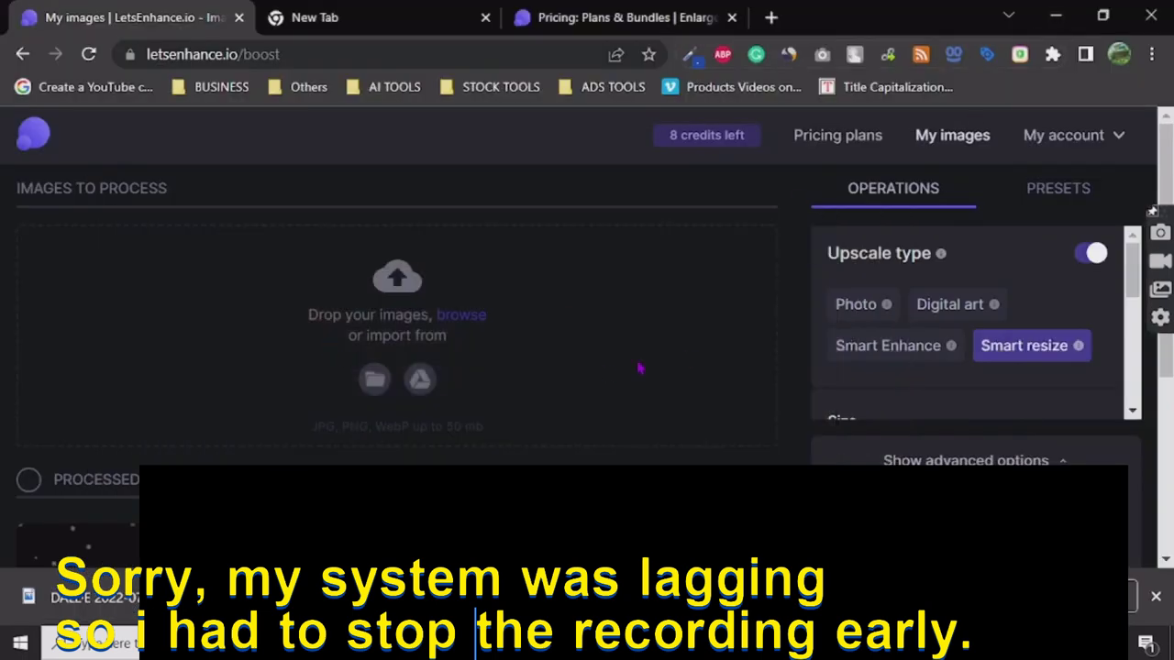
{"action": "scroll", "coordinate": [697, 432], "scroll_direction": "down", "scroll_amount": 2}
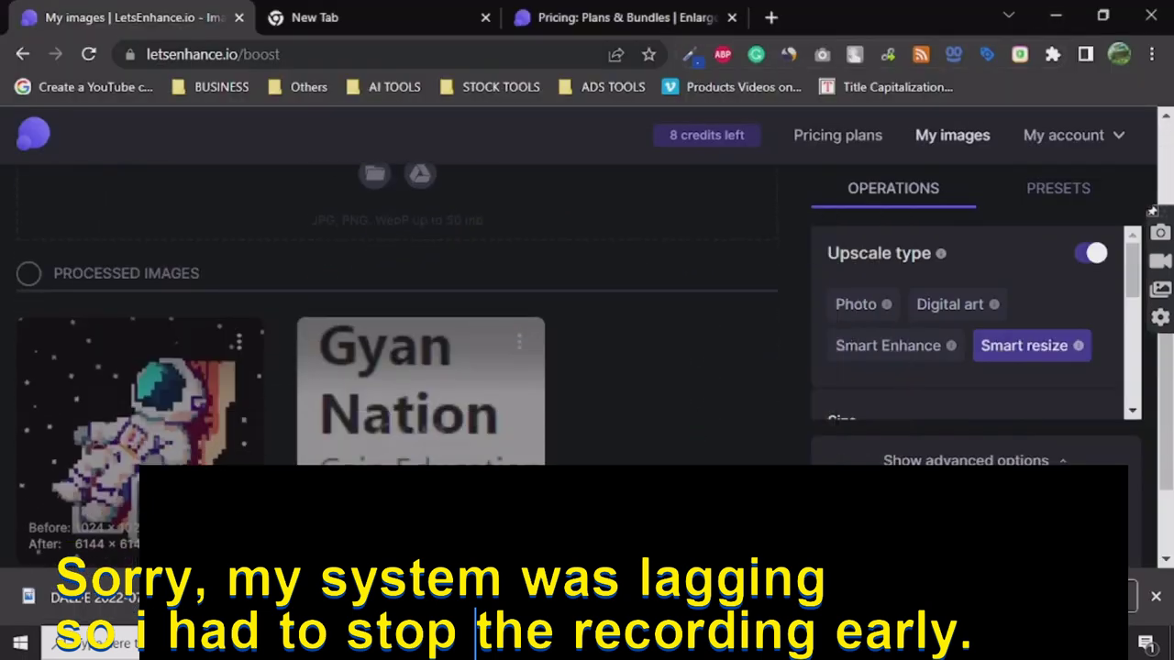
{"action": "scroll", "coordinate": [650, 440], "scroll_direction": "up", "scroll_amount": 2}
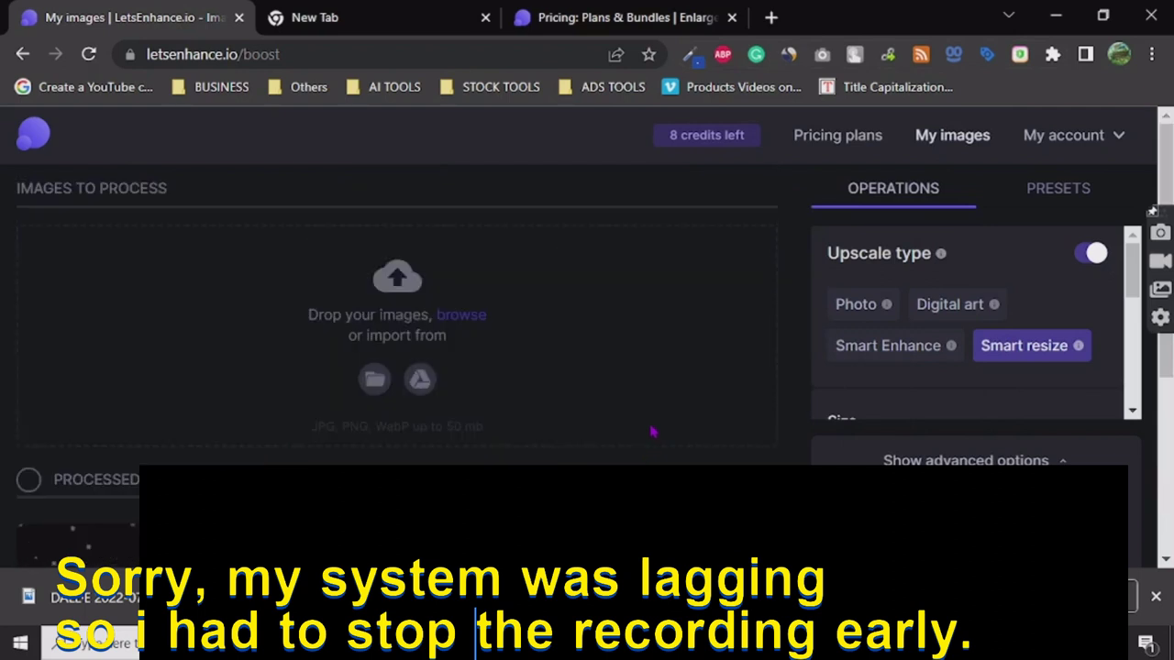